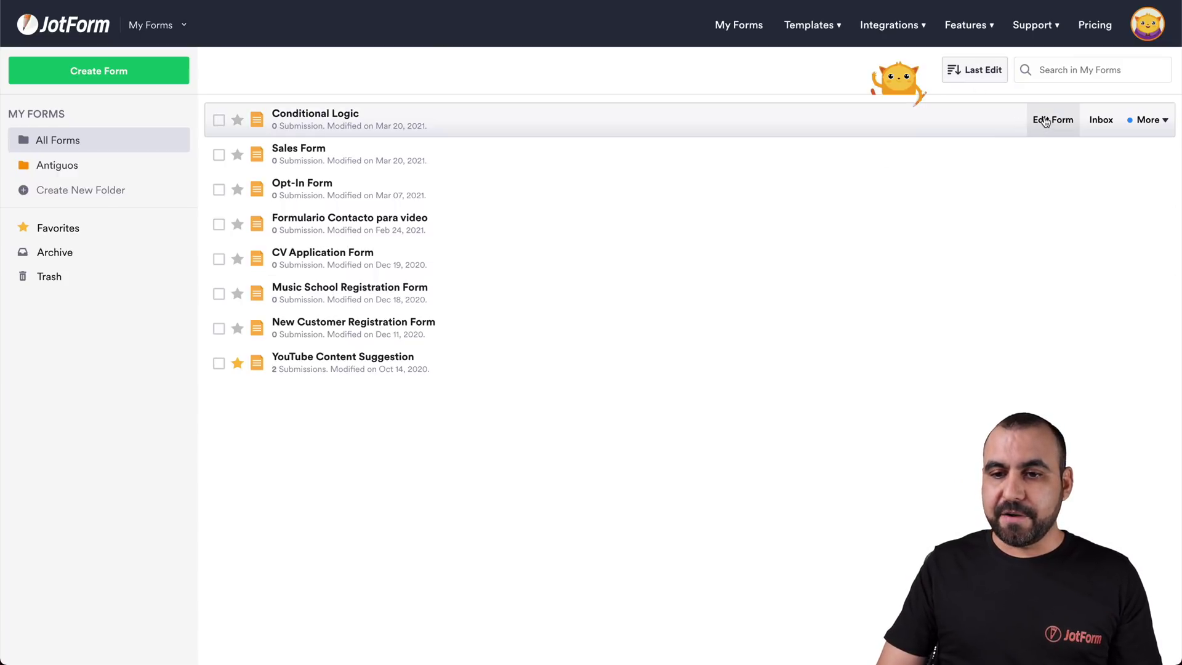
- Open the Conditional Logic form from My Forms for editing
click(1045, 121)
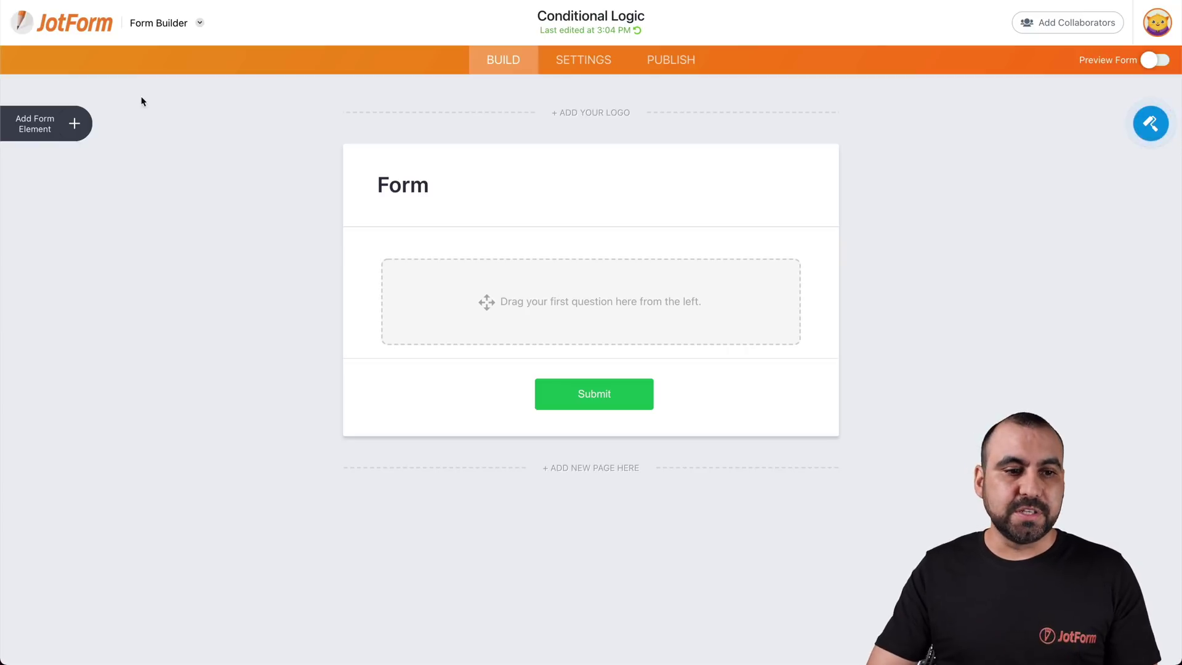
- Add Full Name, Email, Date Picker, Short Text and Dropdown elements to the empty form
click(75, 123)
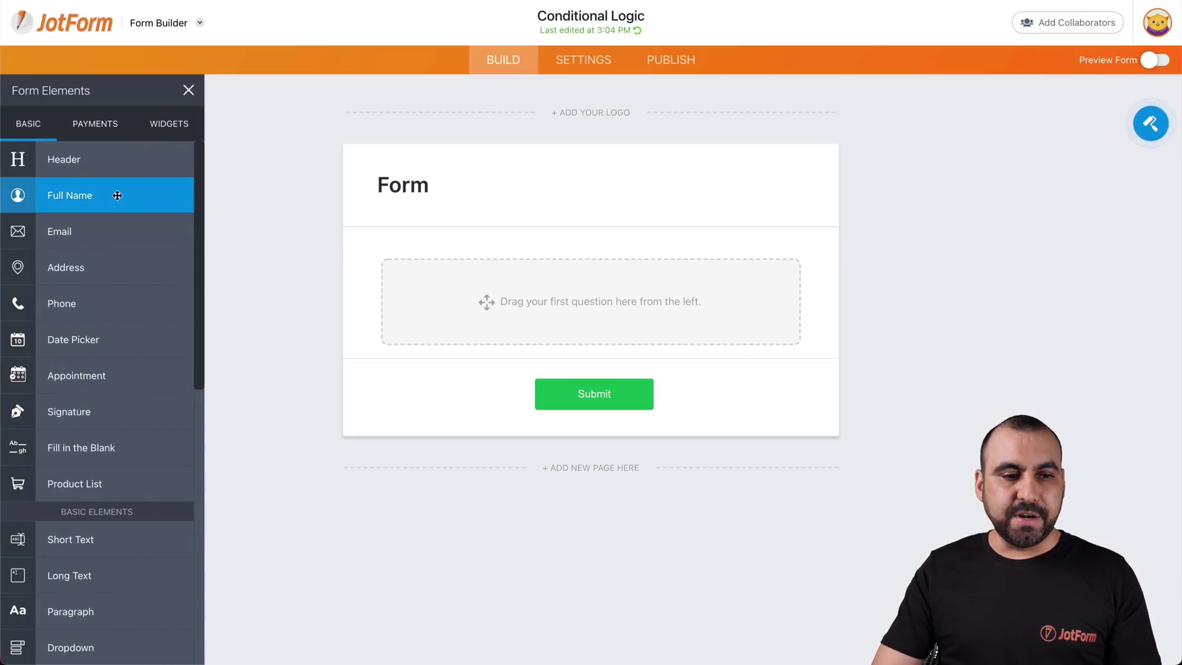
drag(103, 196, 499, 274)
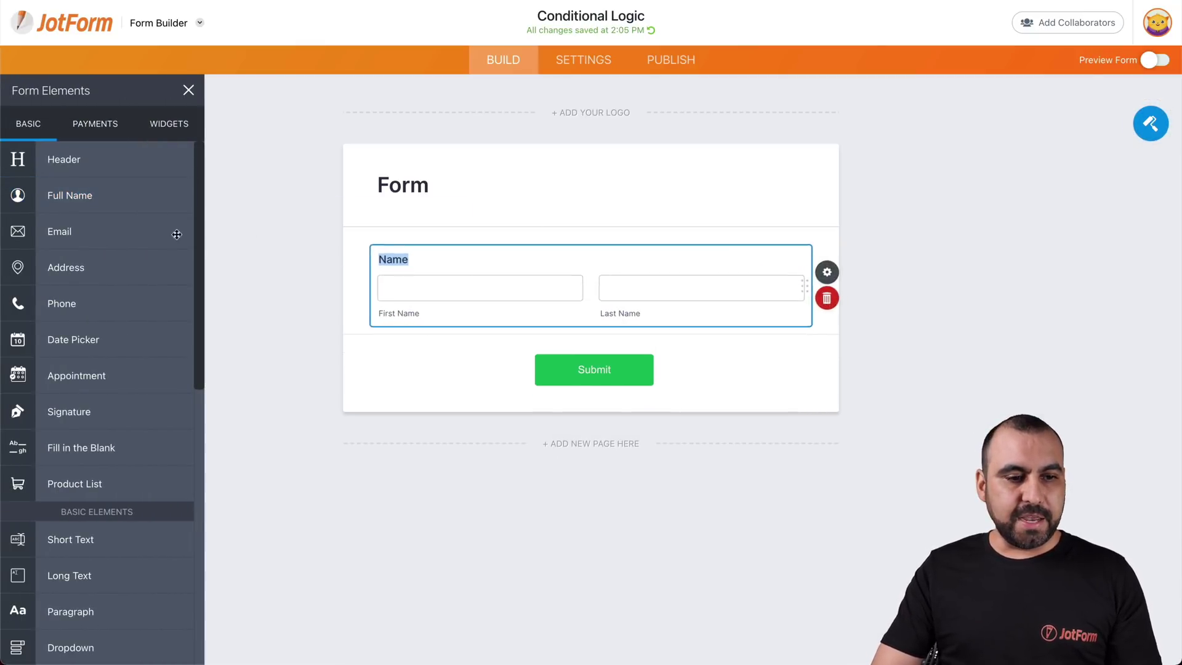
drag(110, 230, 590, 367)
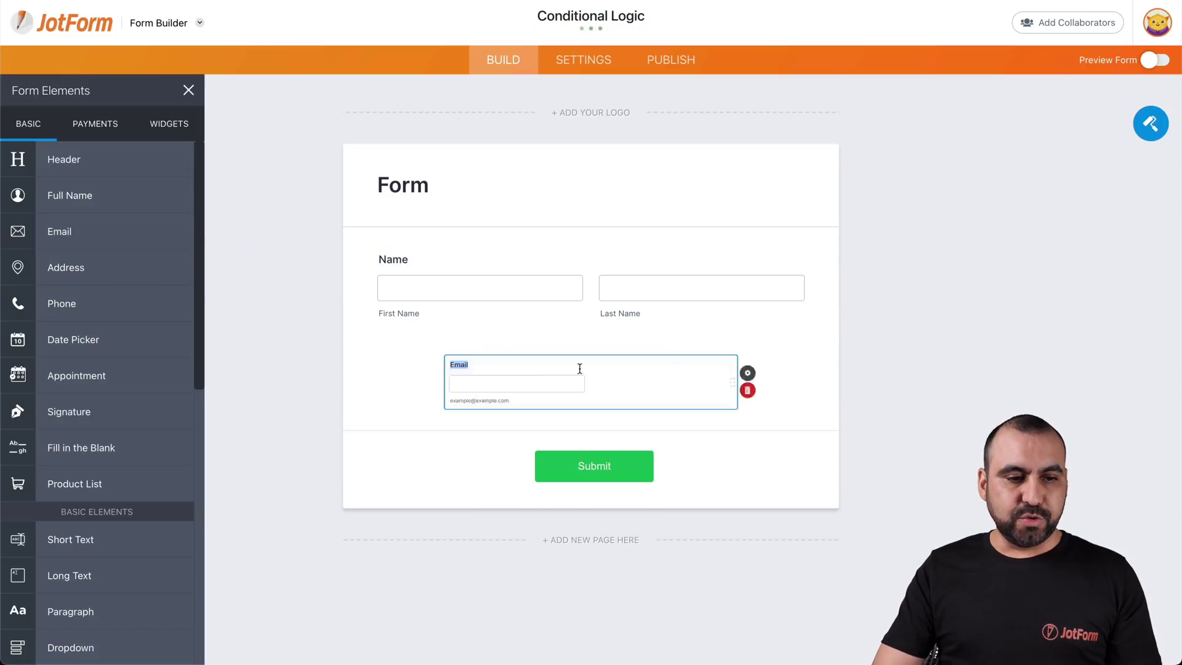
drag(101, 338, 525, 346)
scroll(99, 486, down, 3)
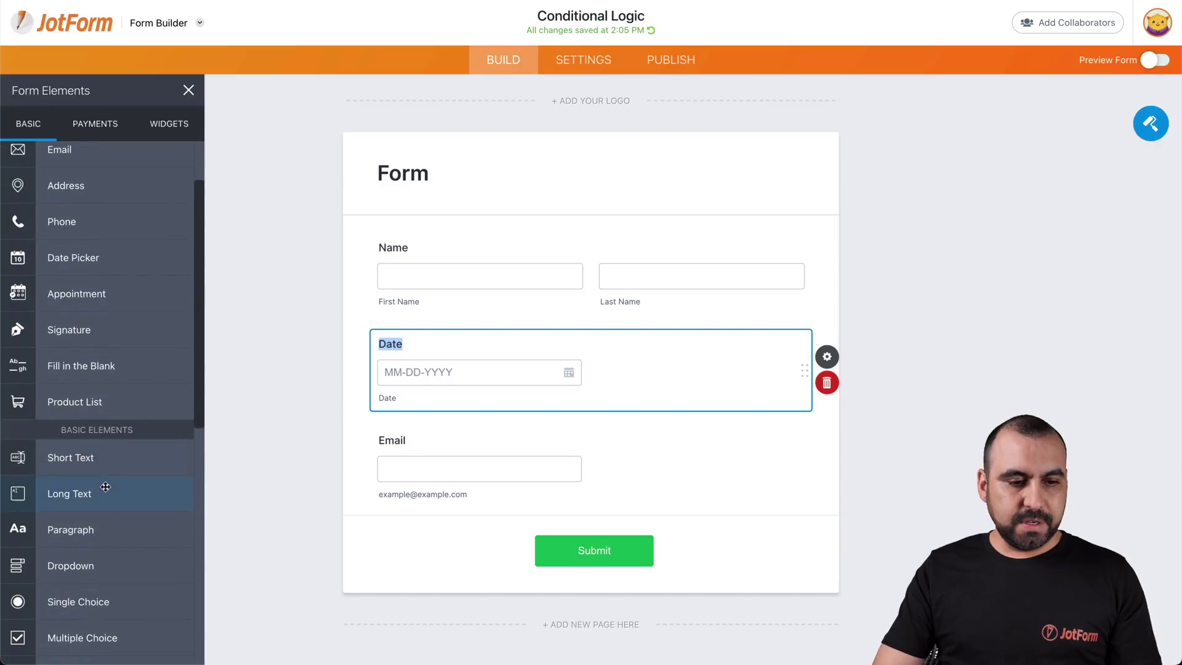
drag(78, 473, 468, 460)
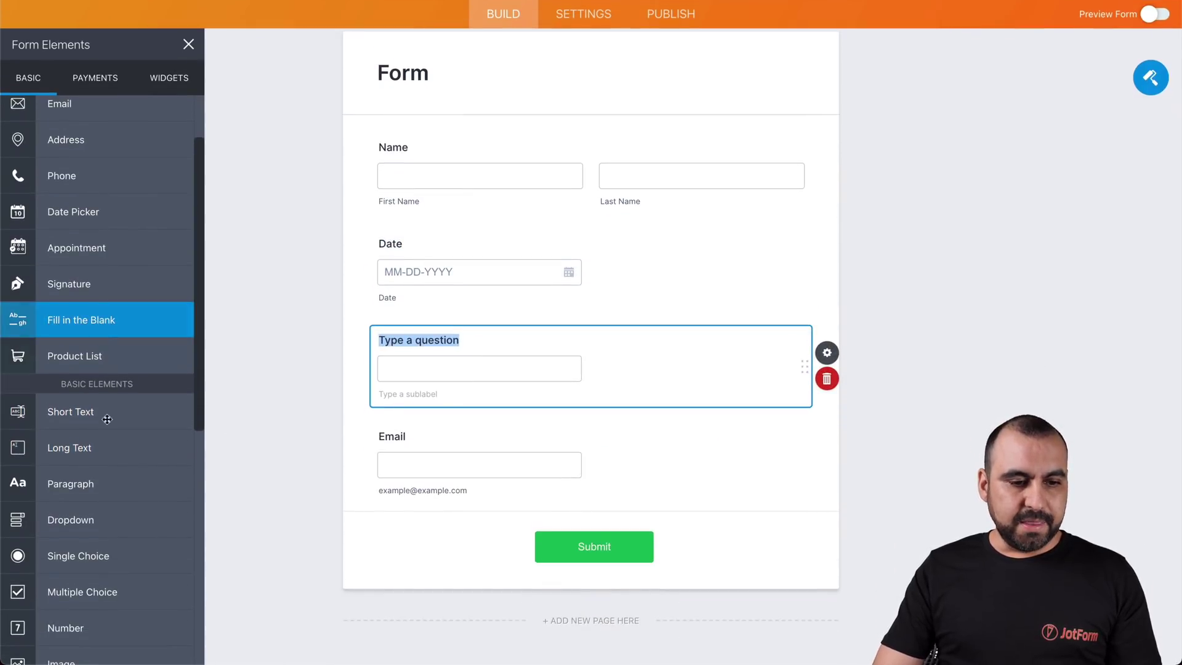
drag(102, 519, 535, 306)
click(167, 78)
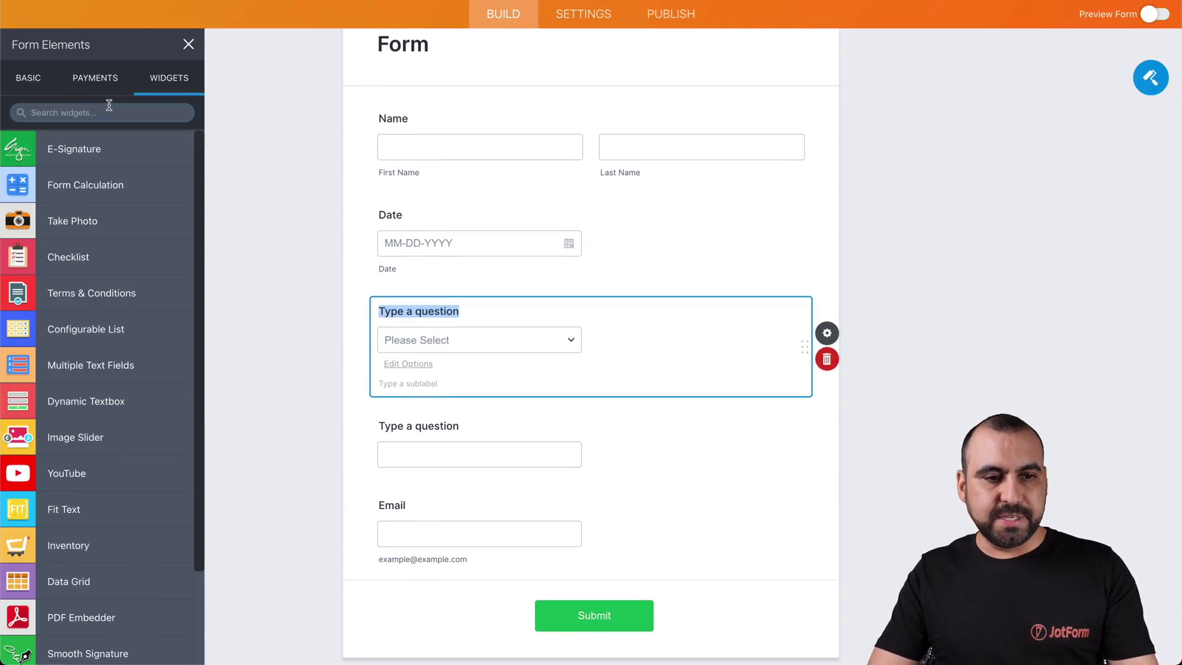
- Find the Terms & Conditions widget by searching 'term' and place it below Email
click(108, 110)
text(term)
drag(98, 154, 483, 542)
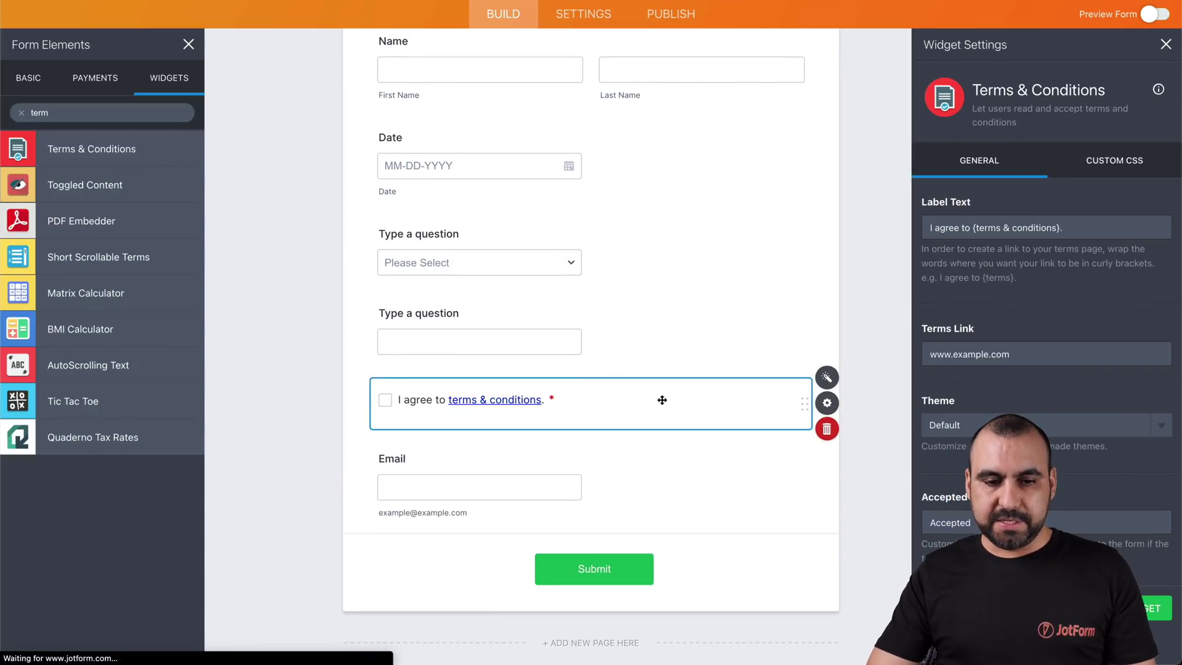
drag(663, 398, 665, 495)
scroll(601, 431, up, 3)
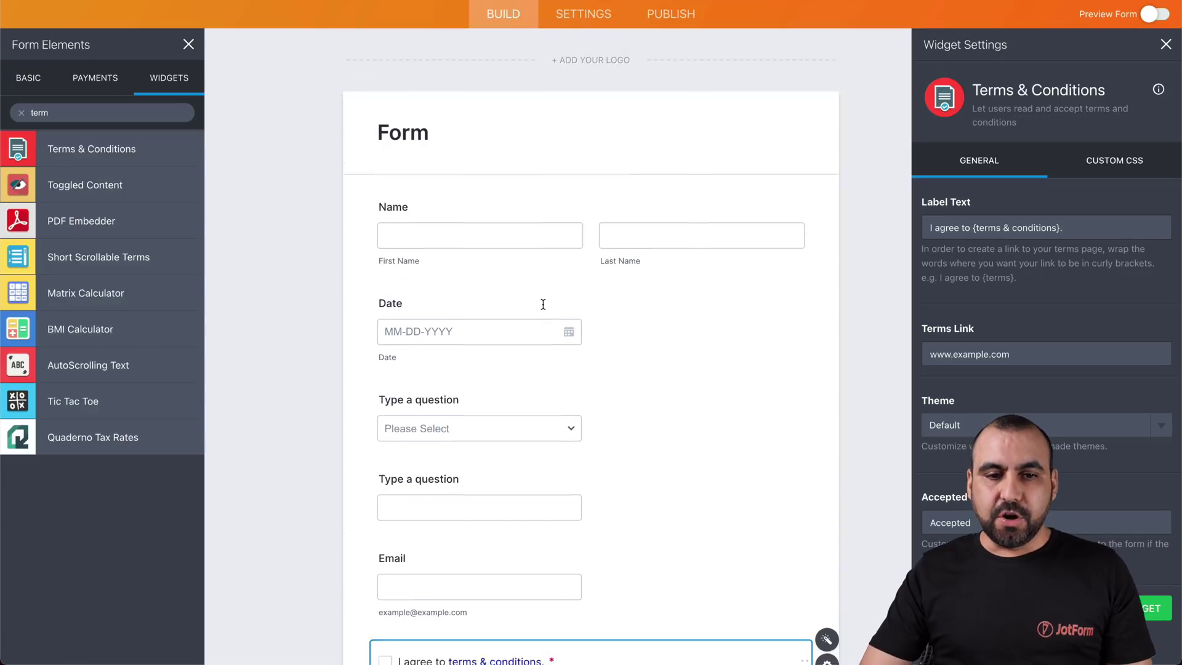
scroll(544, 304, down, 1)
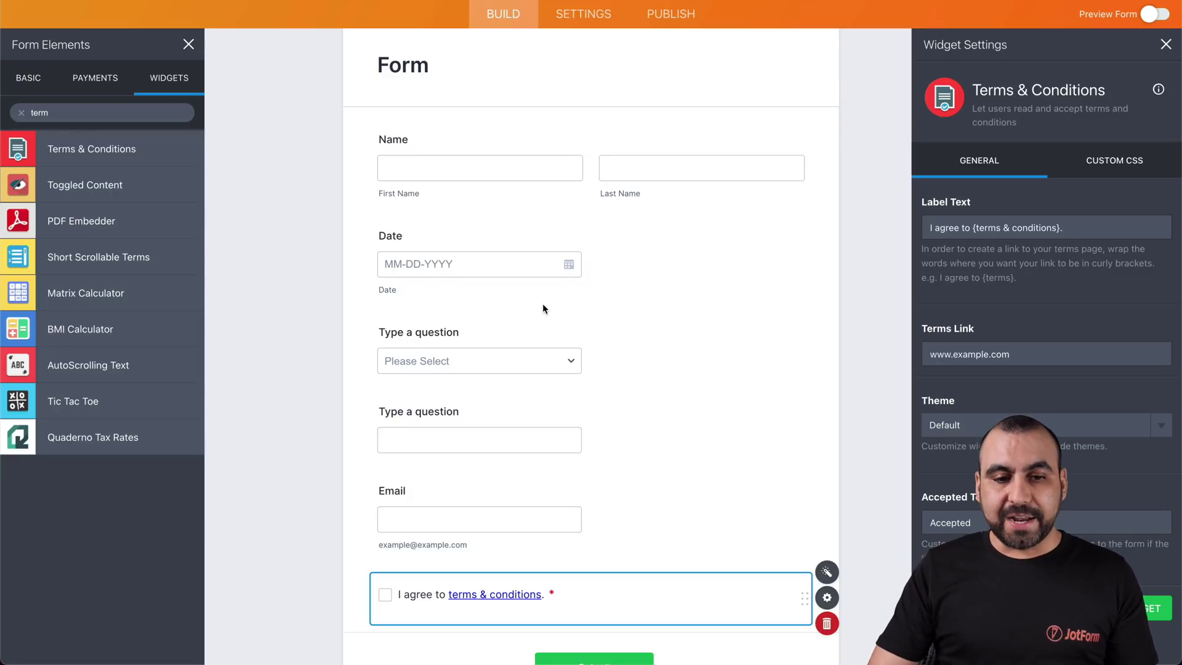
scroll(589, 248, up, 1)
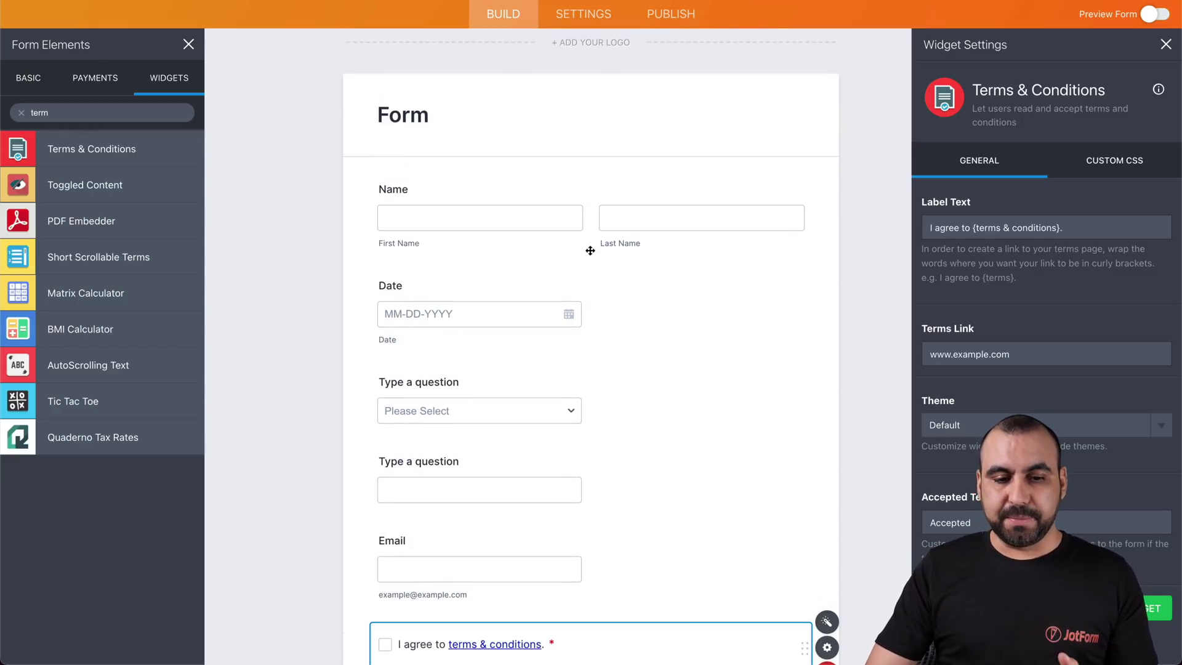
click(573, 13)
- Start a Show/Hide Field condition with IF Date is After 2021-03-20
click(123, 180)
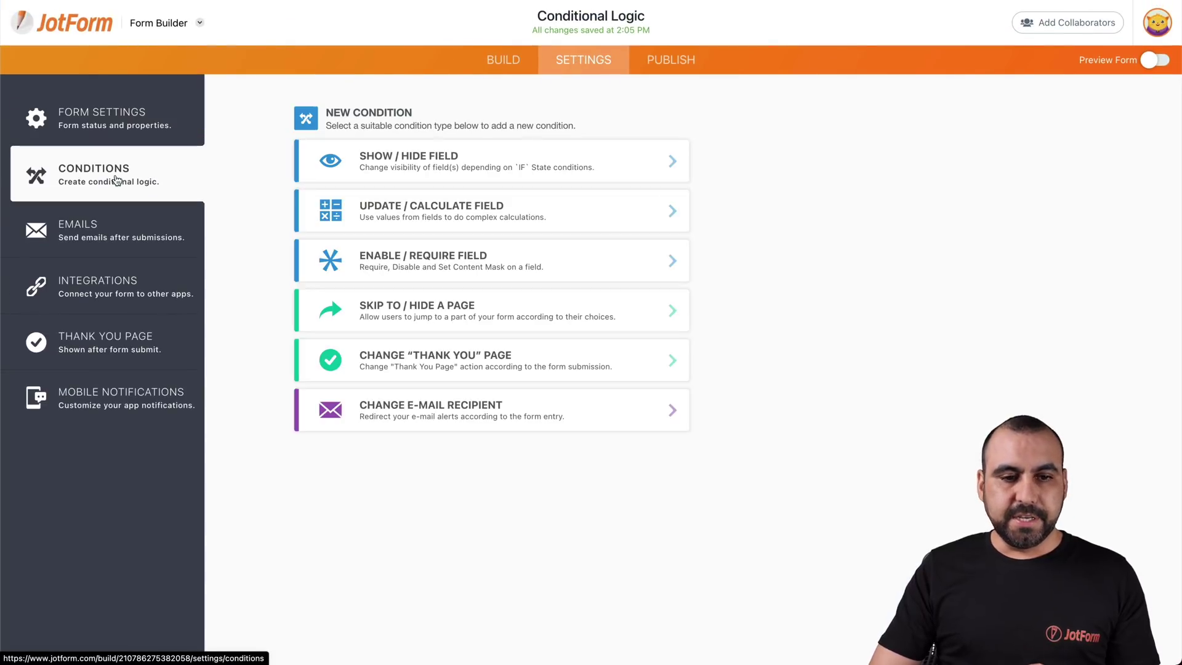
click(500, 162)
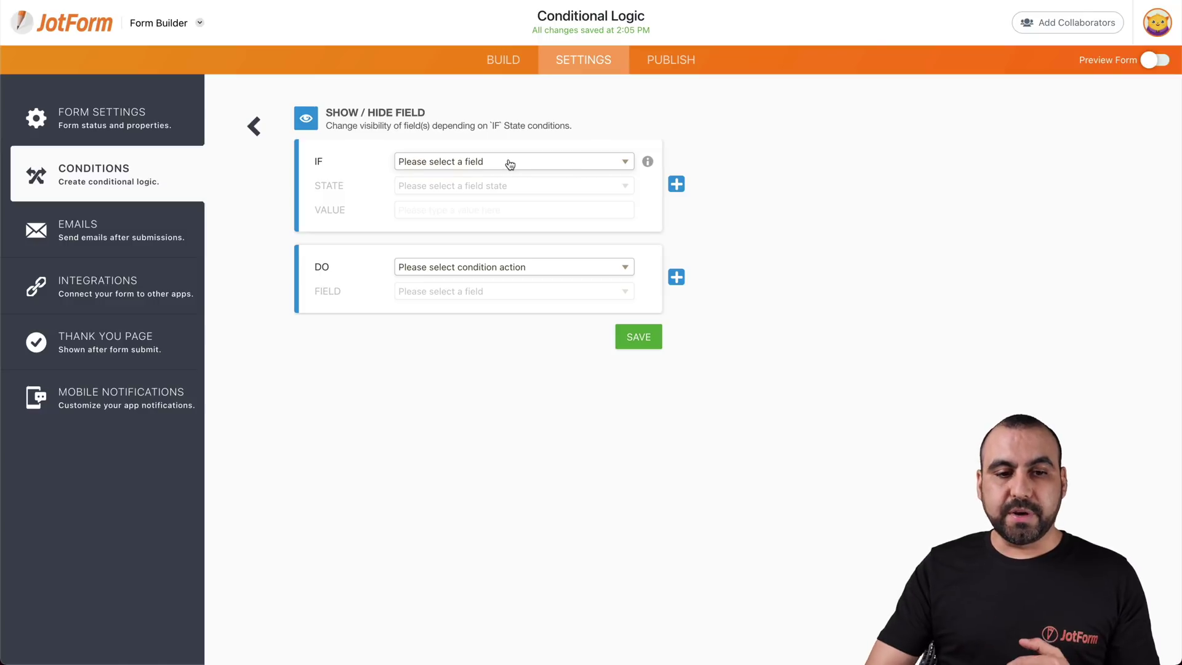
click(510, 162)
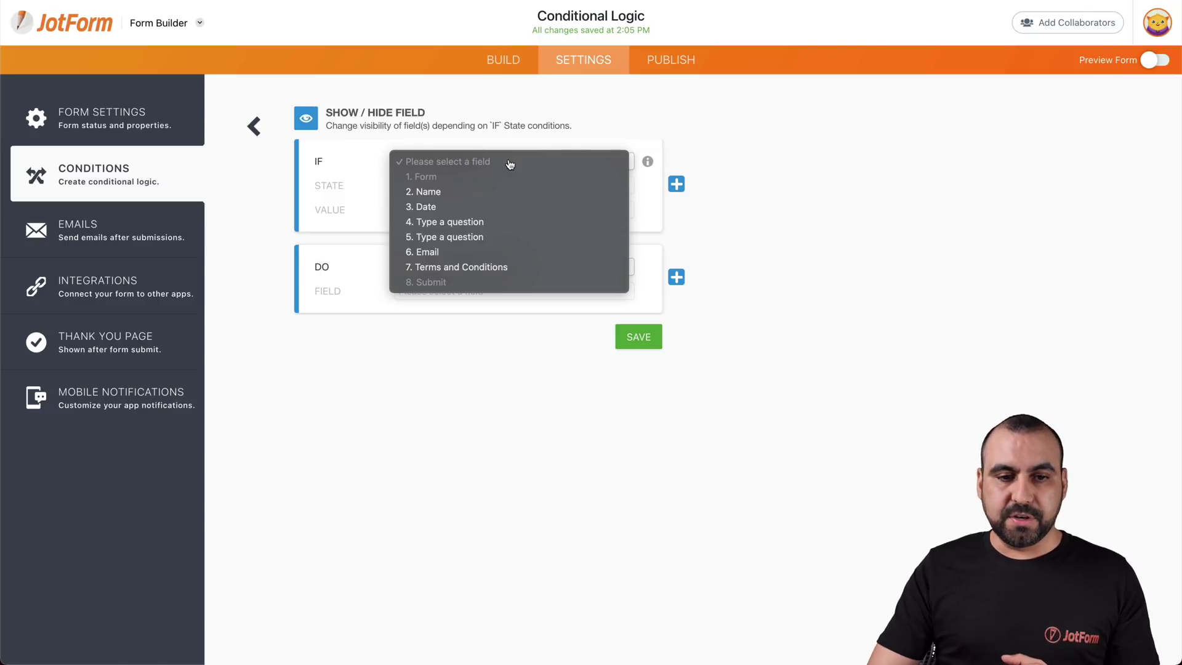
click(442, 207)
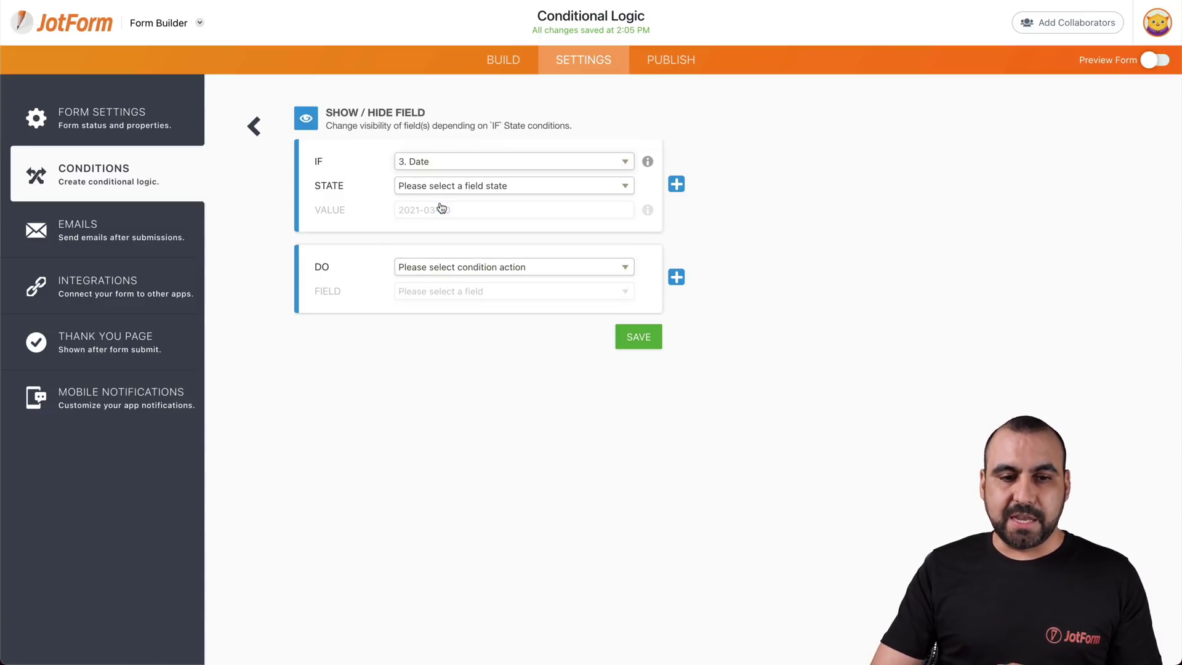
click(500, 193)
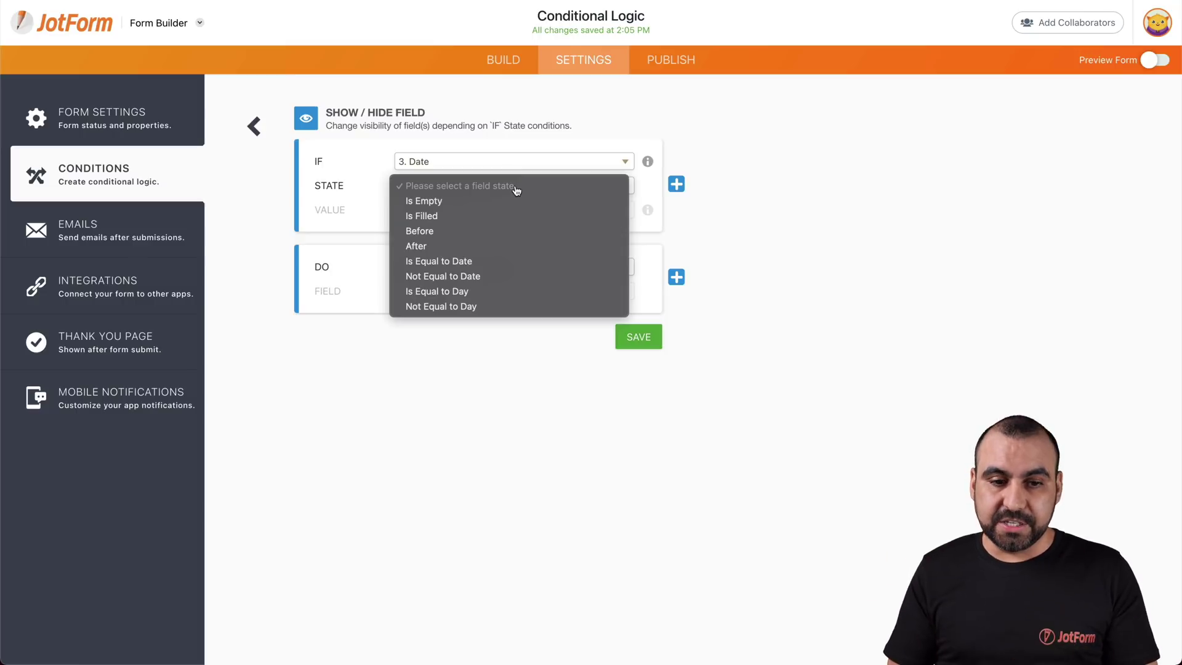
click(445, 247)
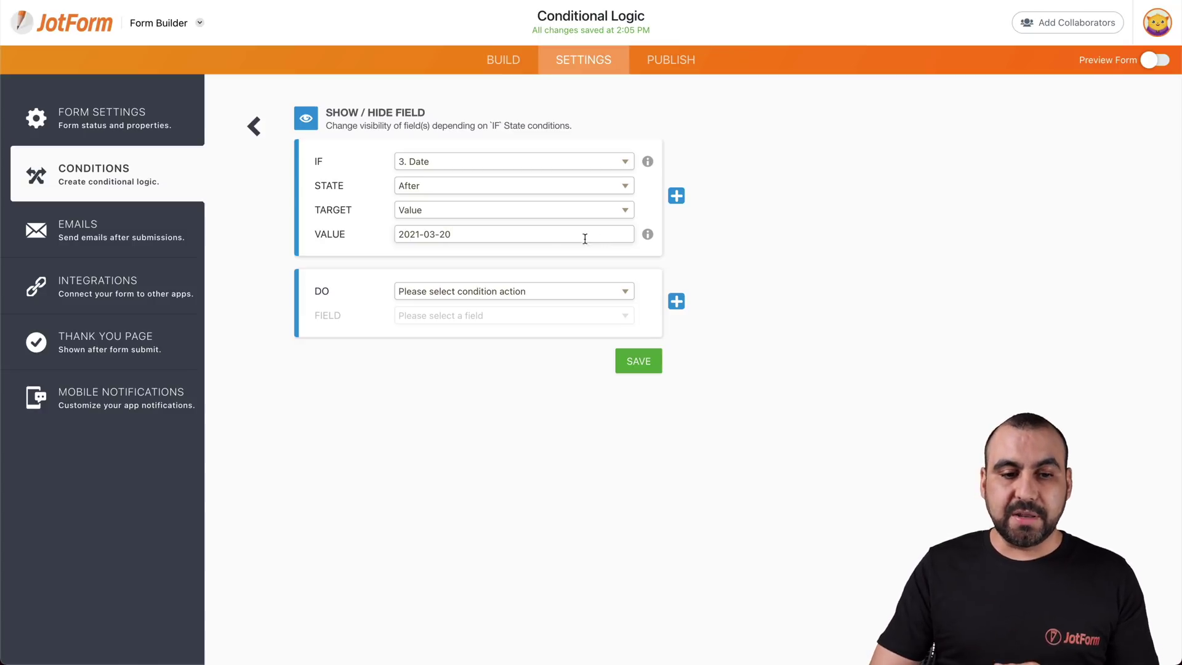
drag(400, 236, 460, 230)
- Set the condition's action to Show Submit, keep the 2021-03-20 date, and save it
click(460, 231)
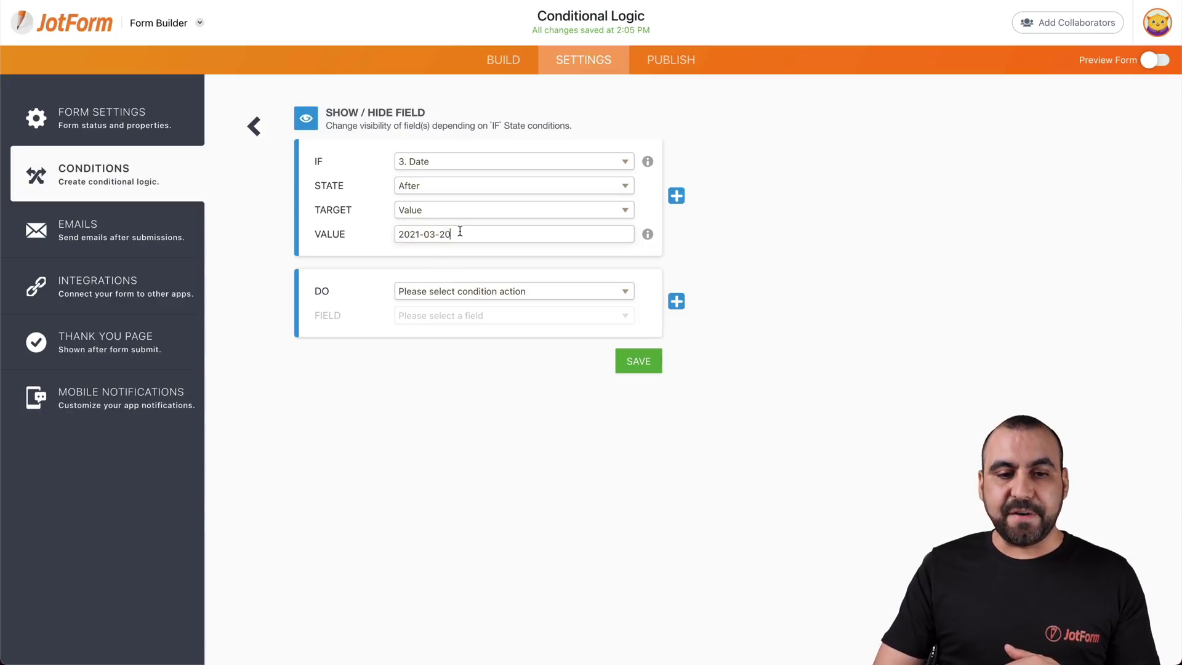
click(497, 292)
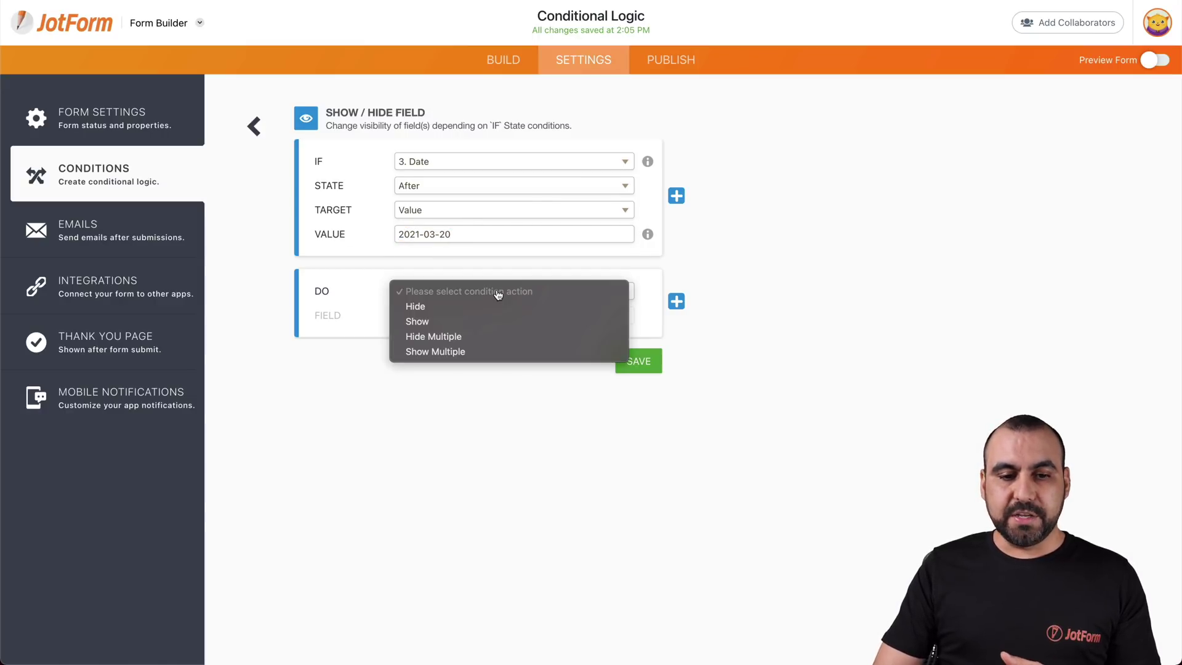
click(450, 321)
click(449, 316)
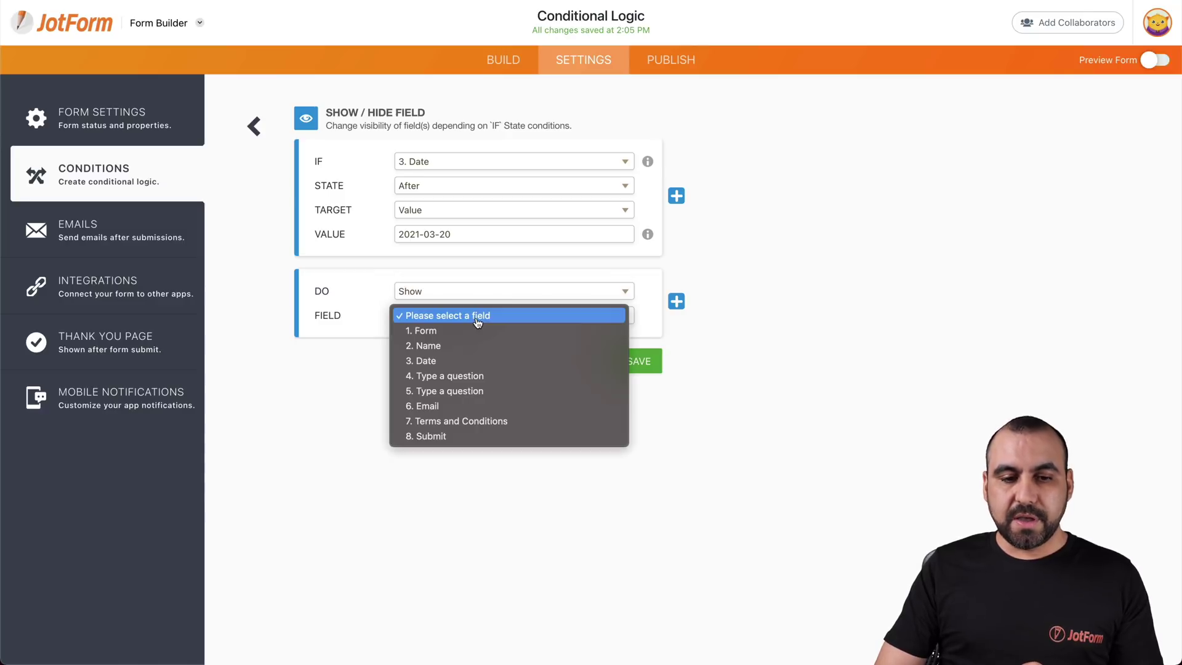
click(468, 438)
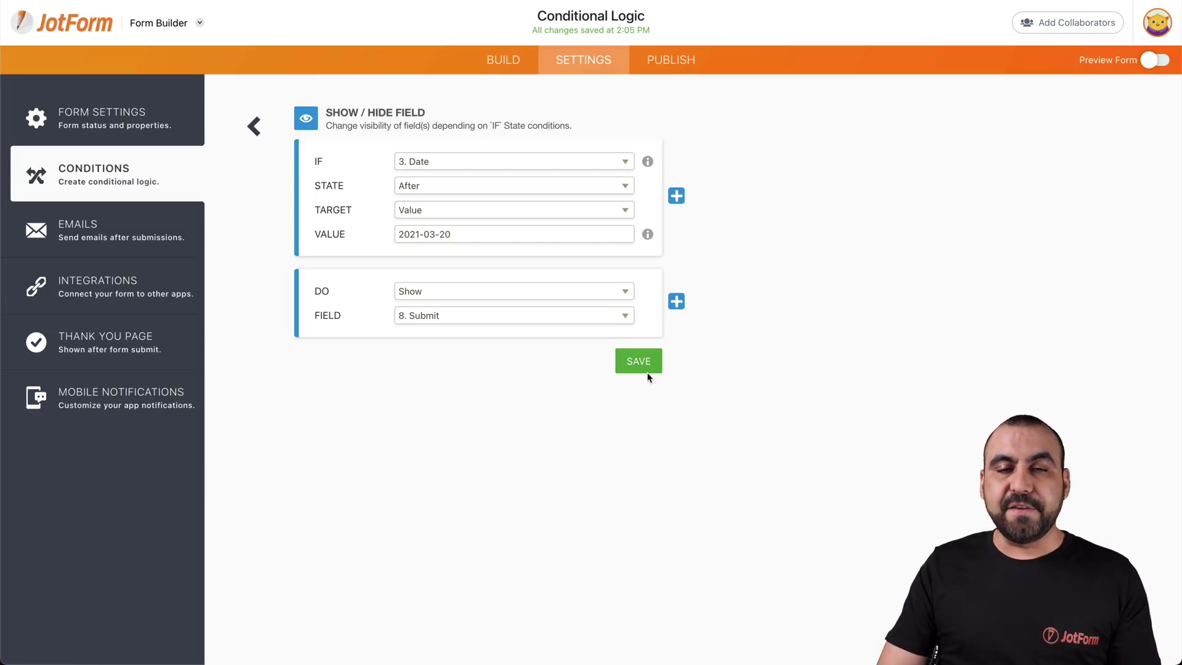
drag(397, 233, 463, 233)
click(463, 233)
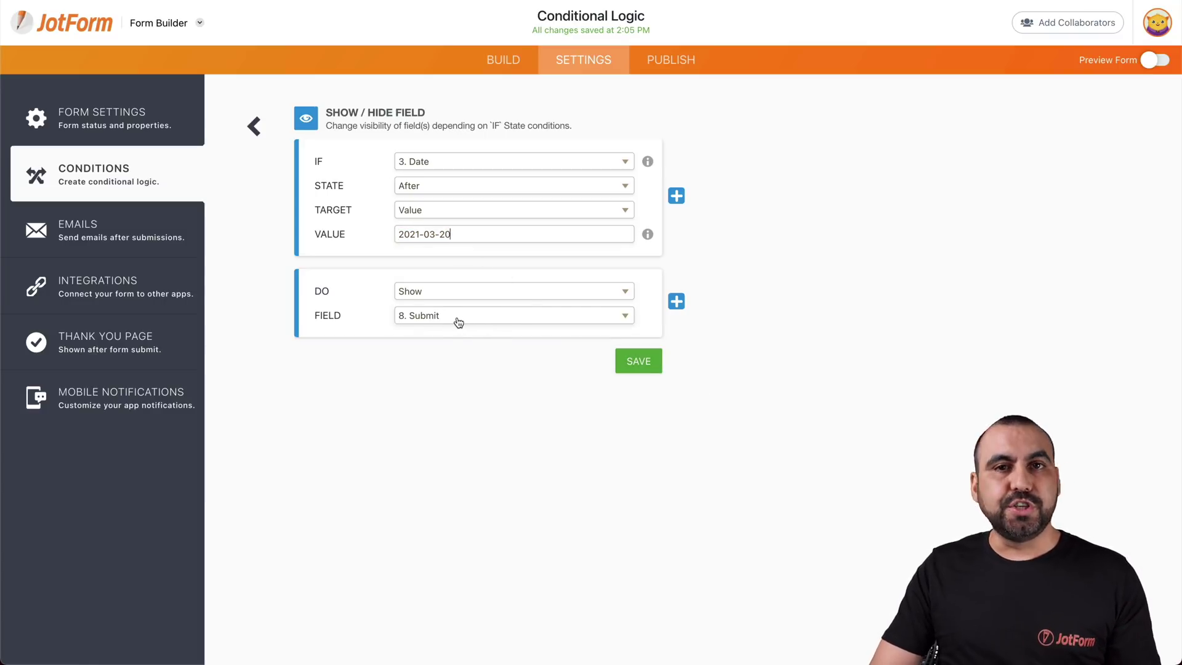
click(638, 361)
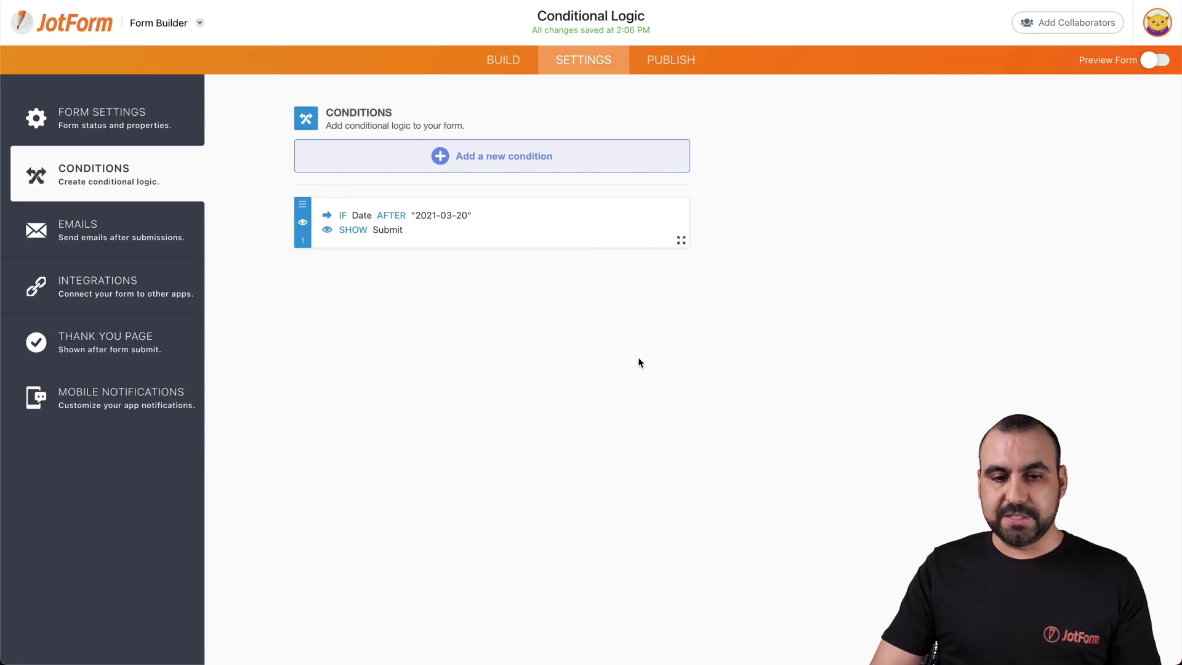
click(1157, 61)
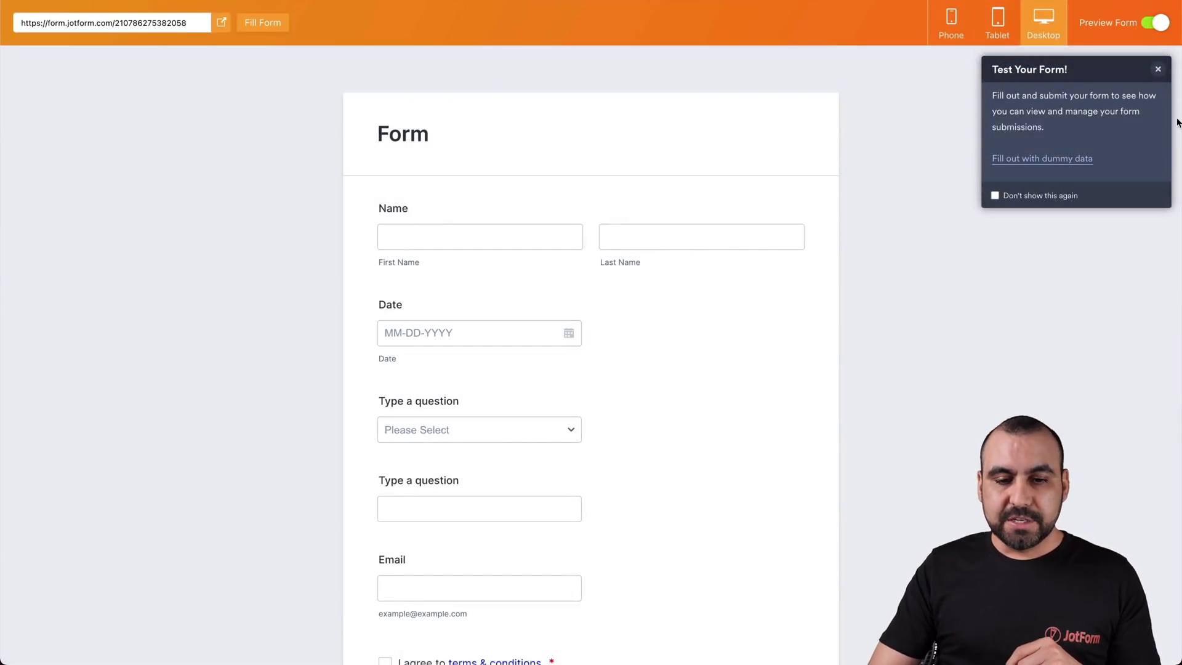
- In preview, pick March 19, 2021 and then March 23, 2021 to test Submit's visibility
scroll(1178, 122, down, 2)
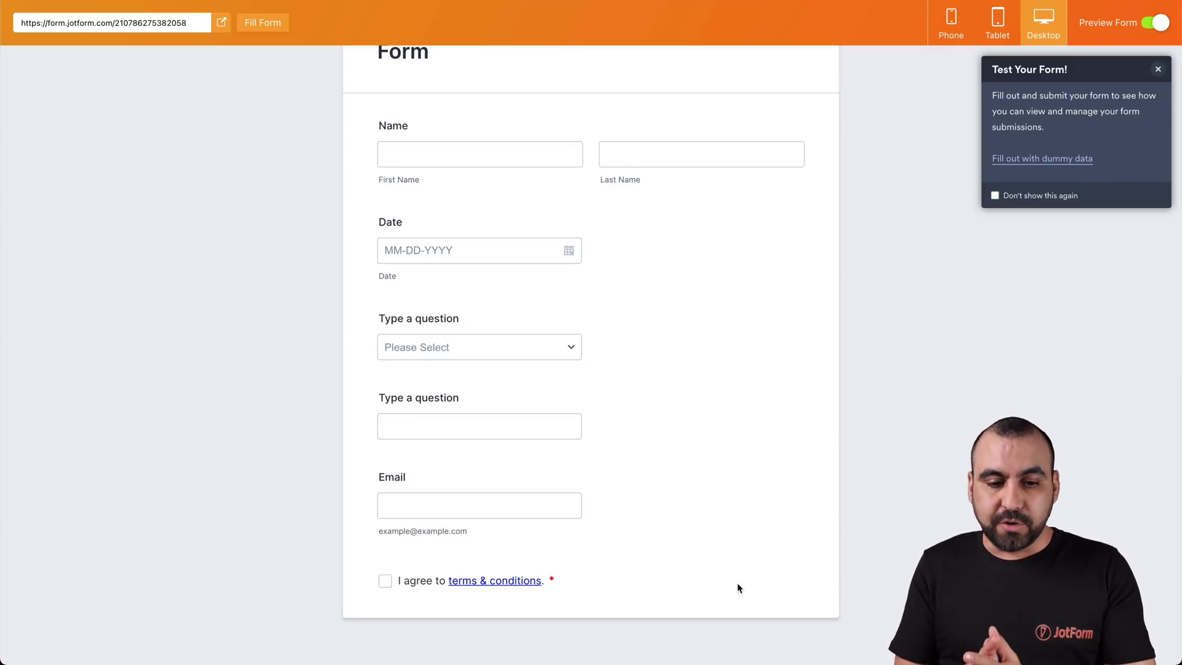
click(471, 250)
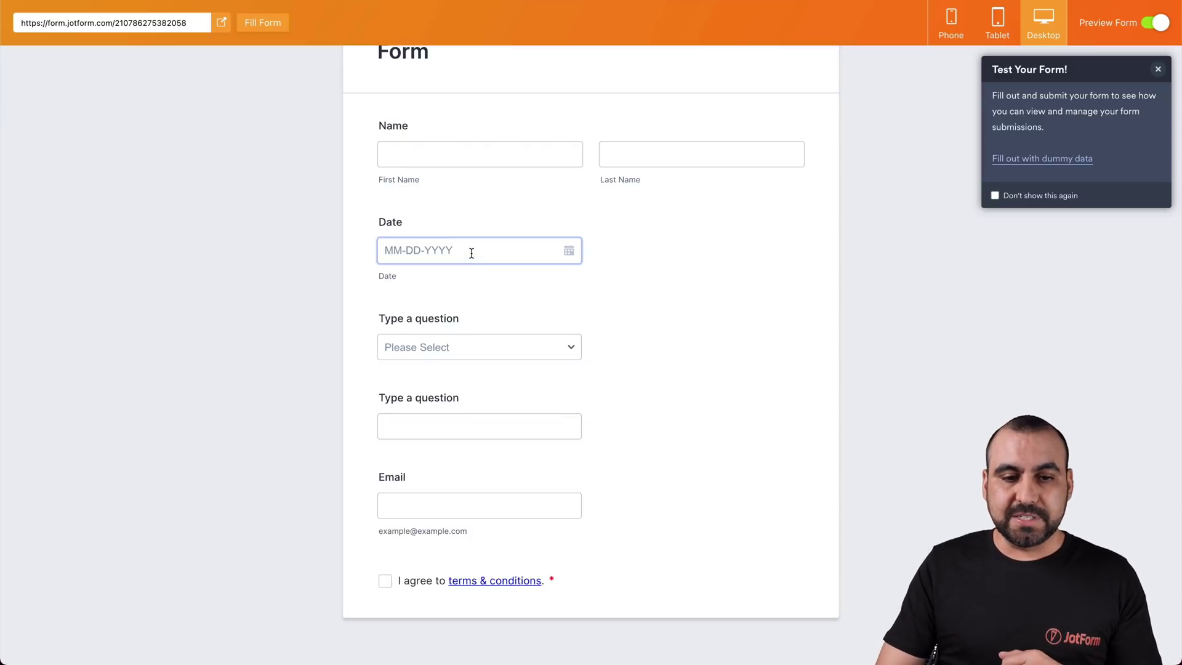
click(534, 390)
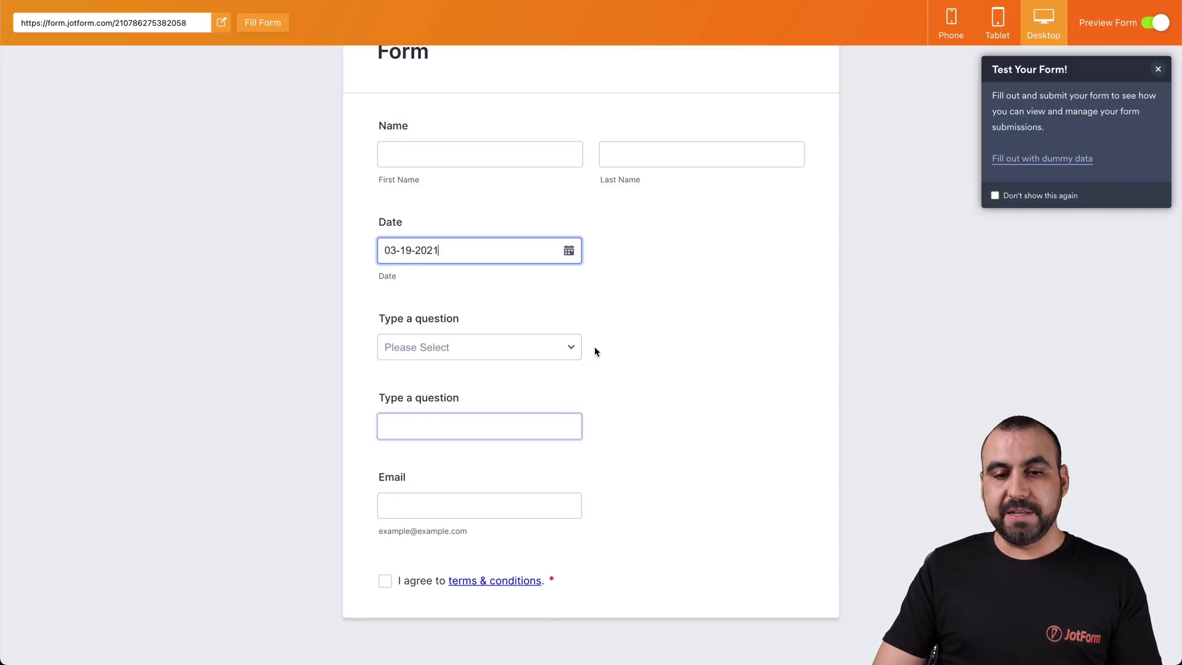
click(568, 250)
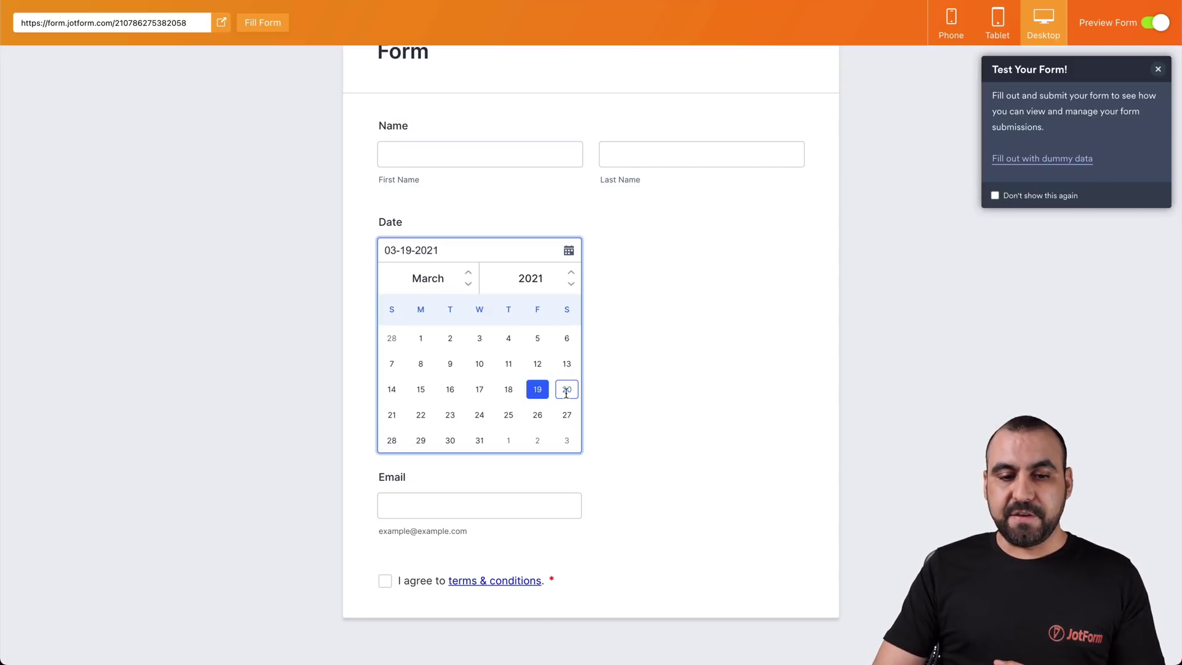
click(449, 415)
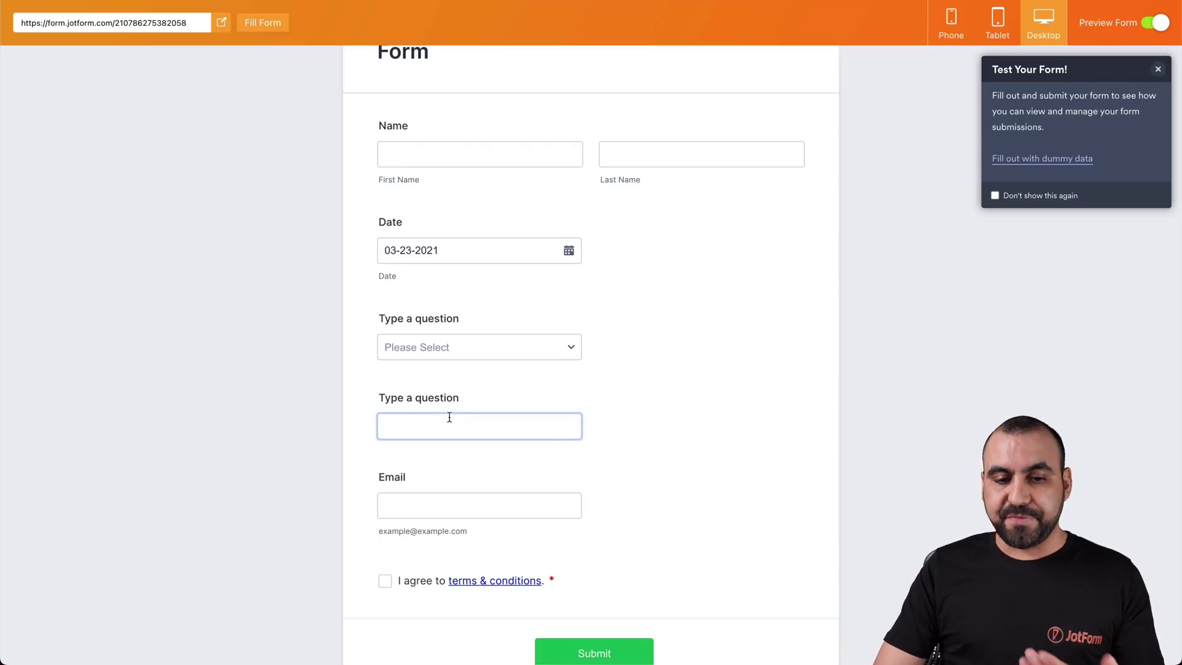
scroll(583, 480, down, 2)
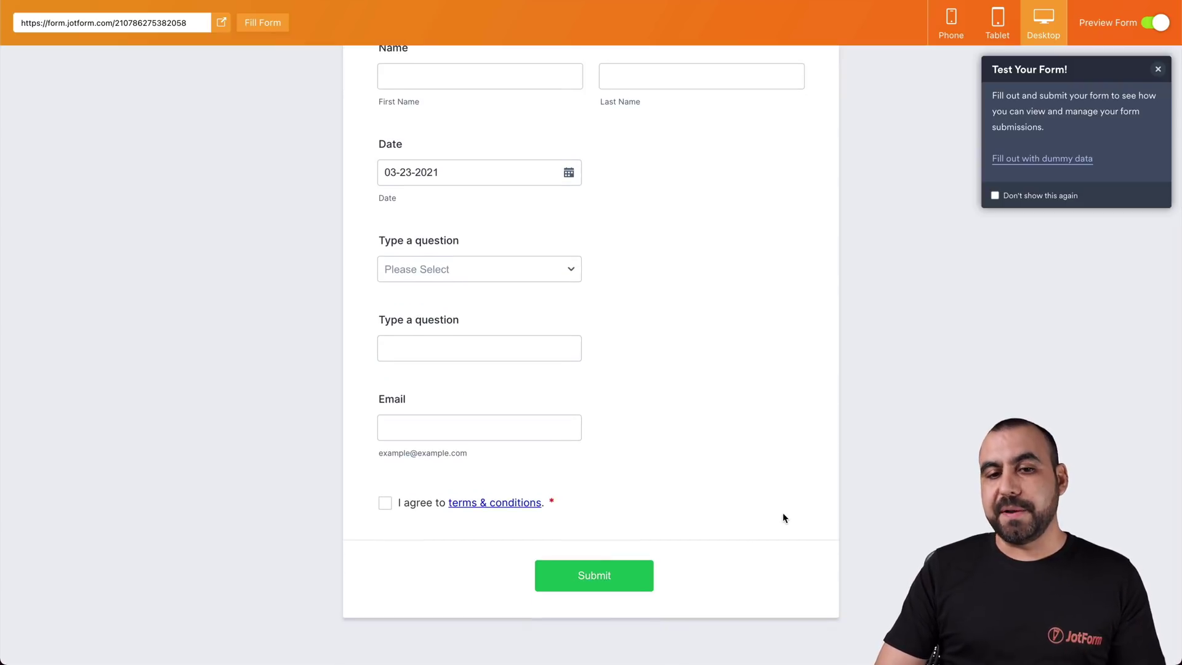
scroll(784, 514, up, 3)
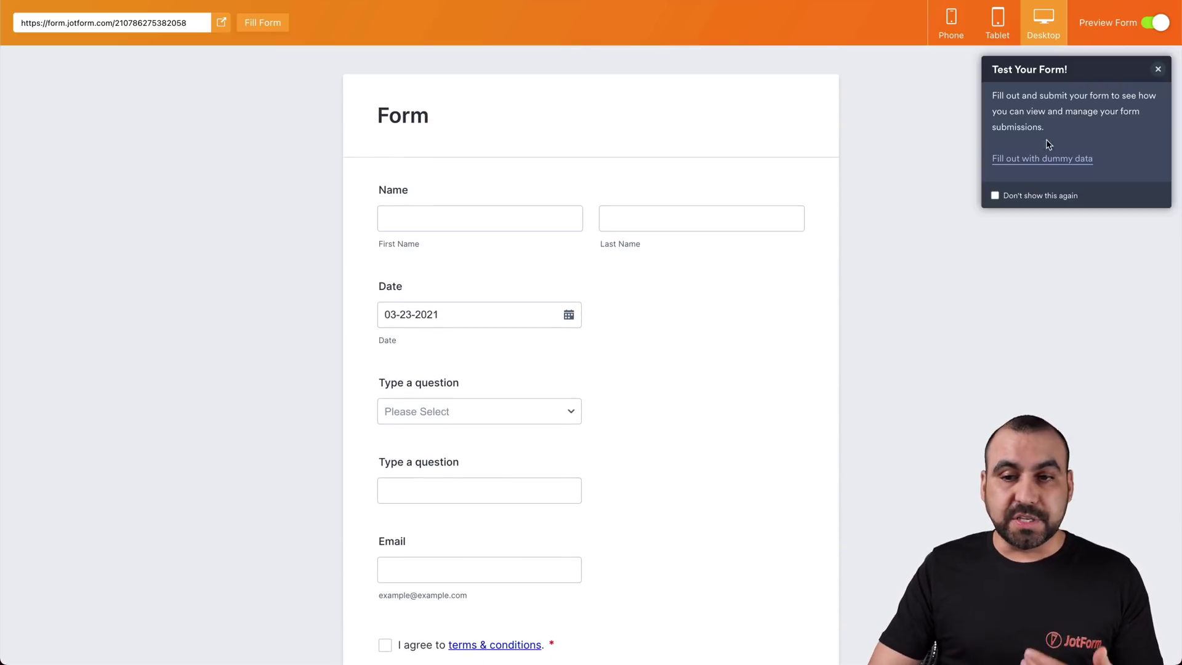
- Leave the preview and delete the Date-after-2021-03-20 condition
click(1155, 24)
mouse_move(649, 215)
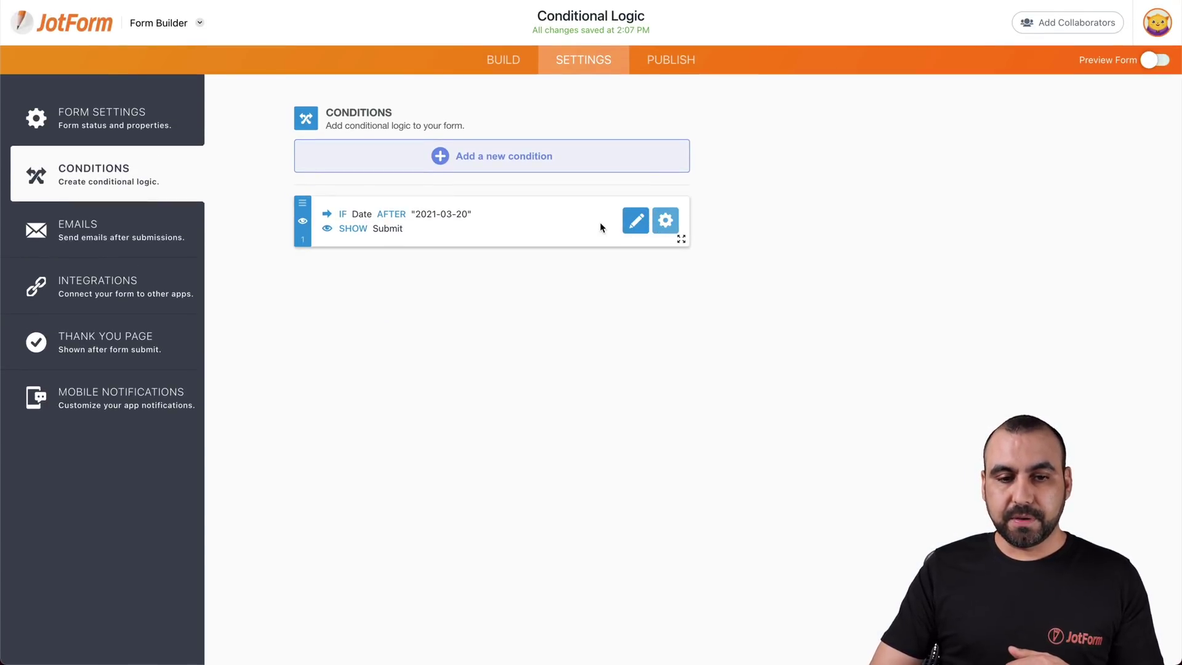
click(665, 222)
click(668, 225)
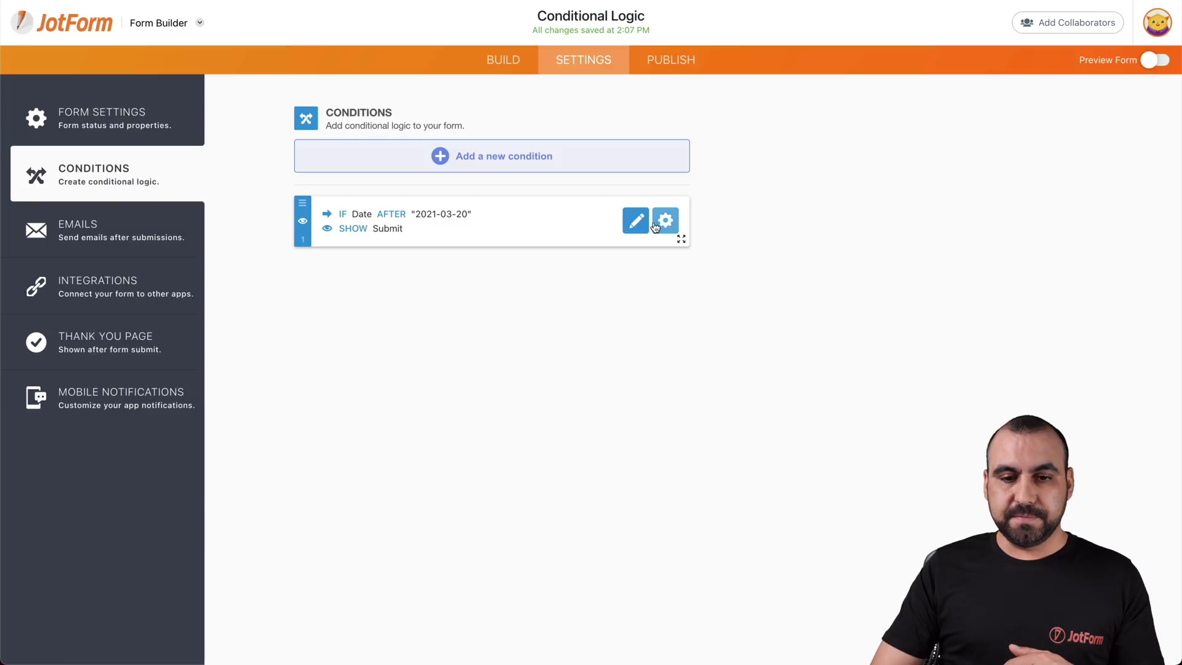
click(666, 222)
click(435, 219)
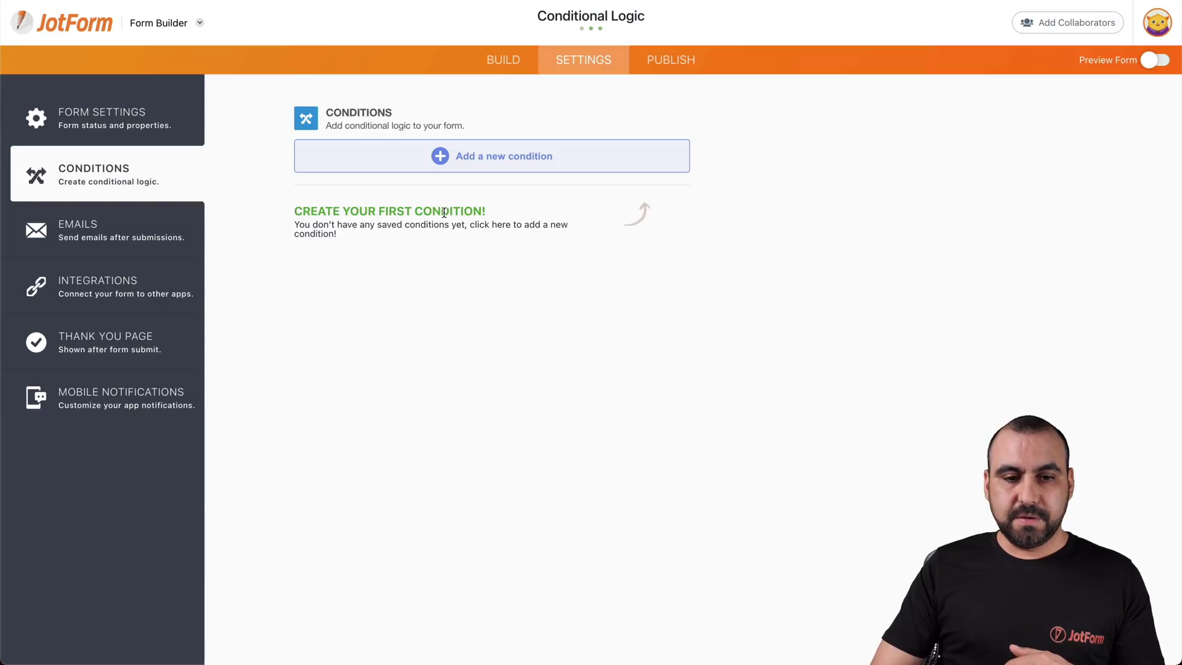
- Give the dropdown question the options Support, Sales and Accountant
click(502, 59)
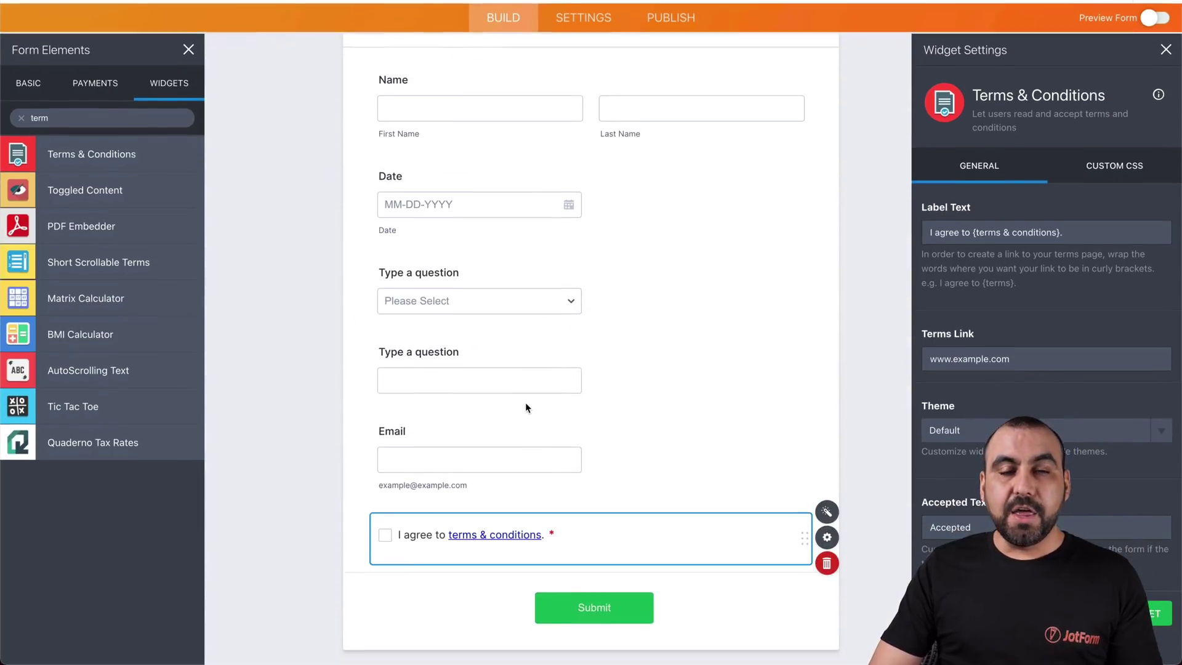
click(479, 298)
click(483, 297)
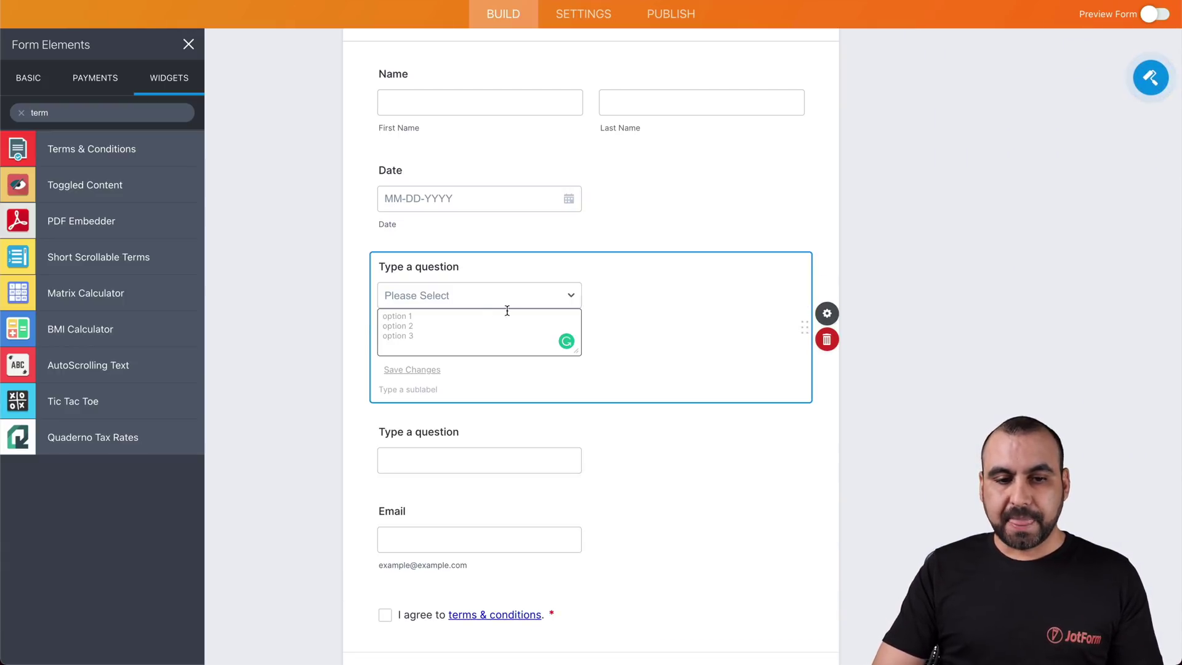
text(support)
key(Return)
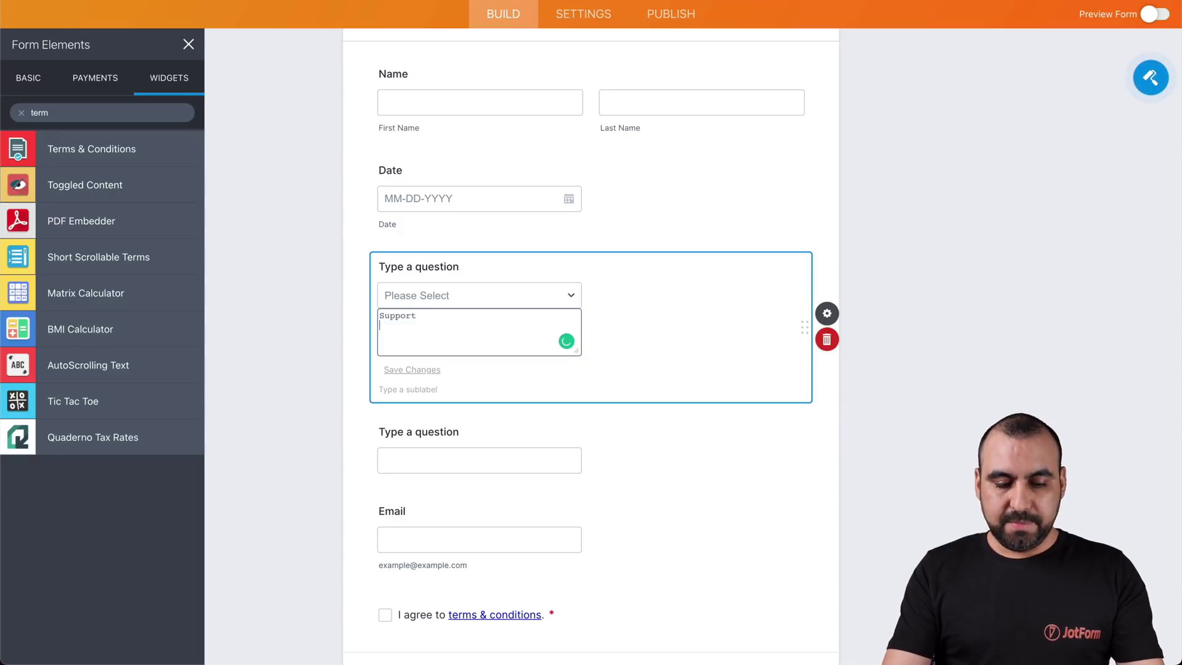
text(Sales)
key(Return)
text(A)
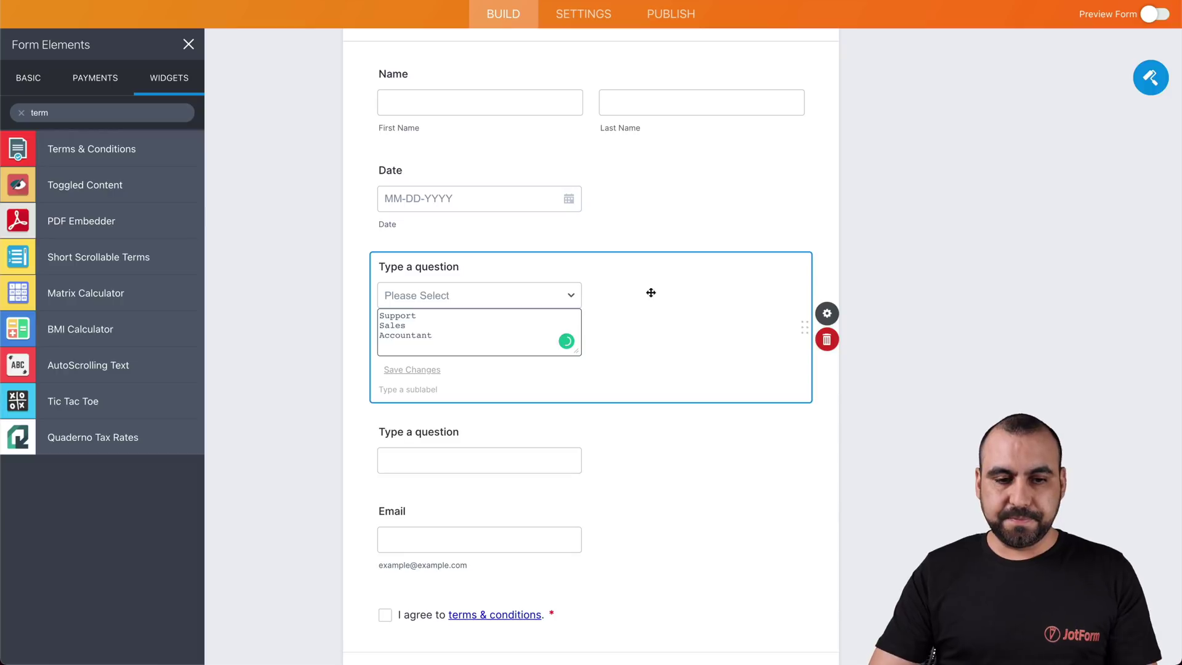
text(ccountant)
click(687, 347)
- Relabel the short-text question as Ticket Number
click(431, 396)
drag(379, 346, 460, 346)
text(Ticket Number)
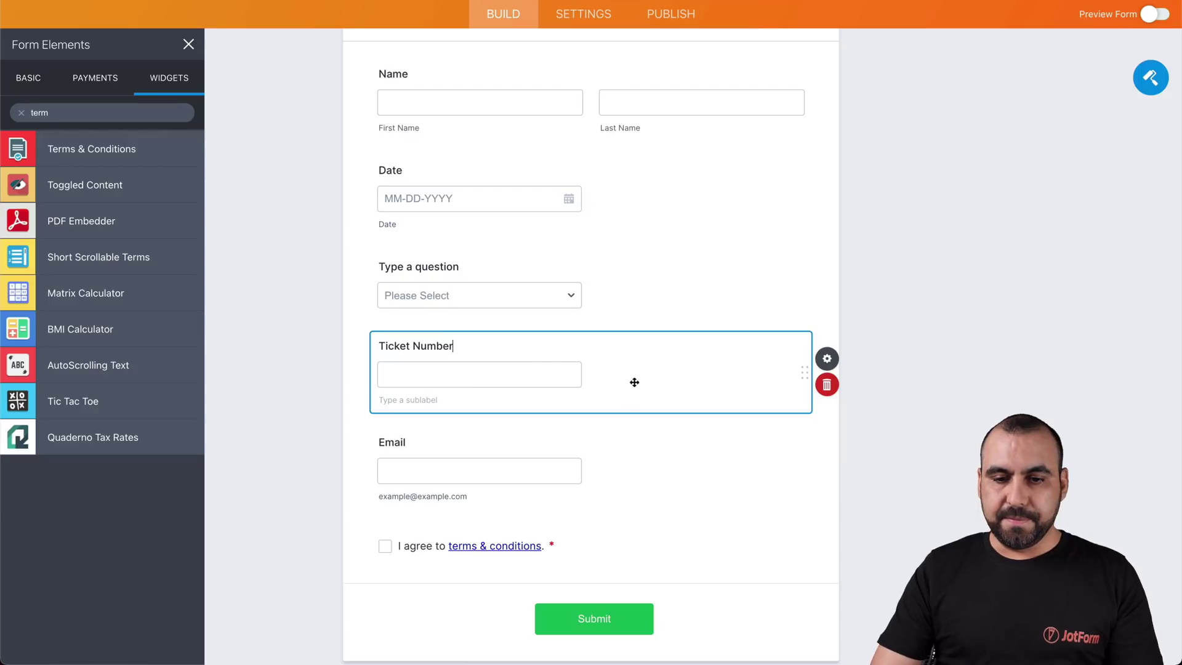
click(788, 470)
click(754, 251)
- Start a Show/Hide Field condition: IF Type a question Is Equal To Support
click(573, 13)
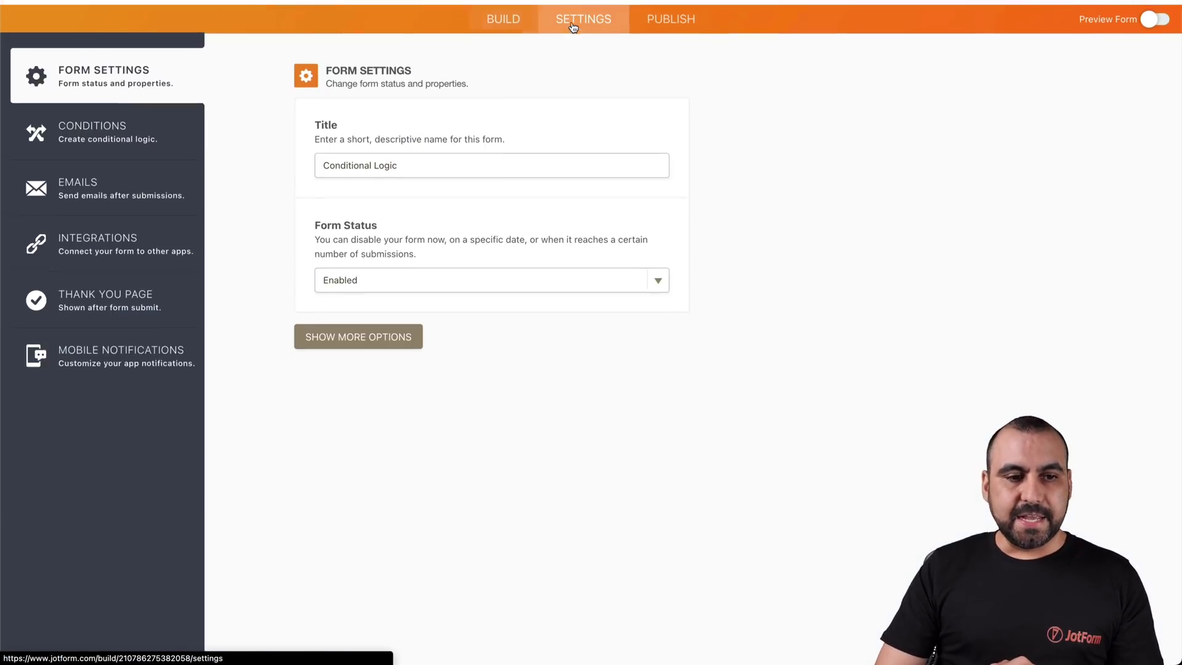
click(92, 175)
click(322, 171)
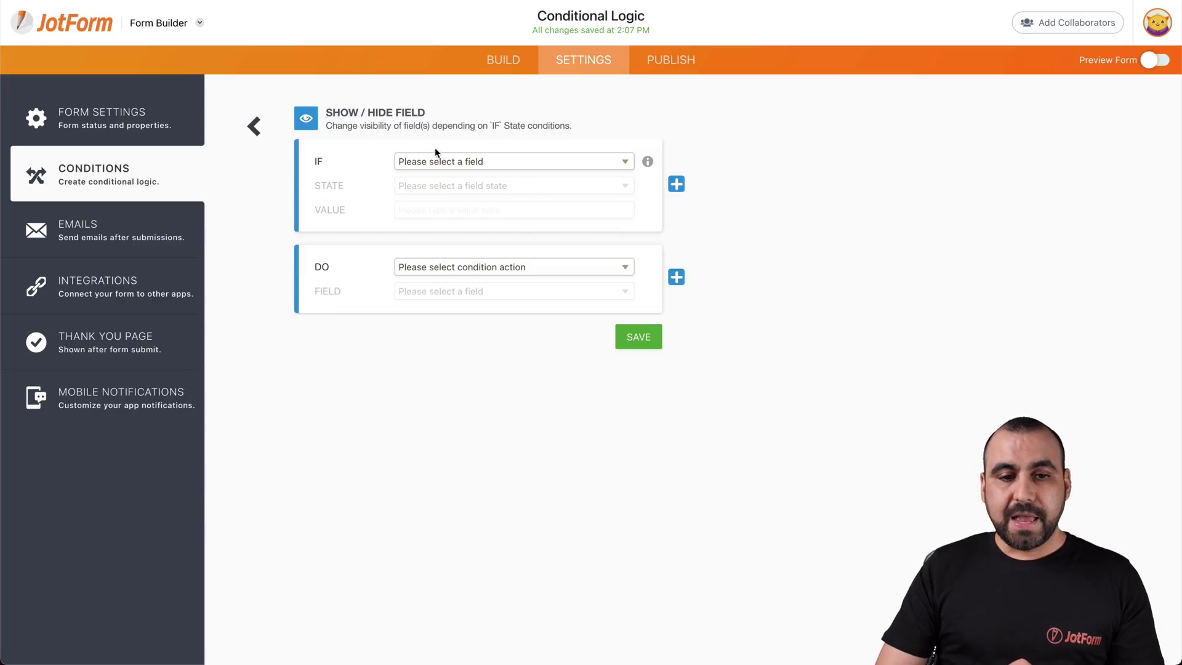
click(522, 161)
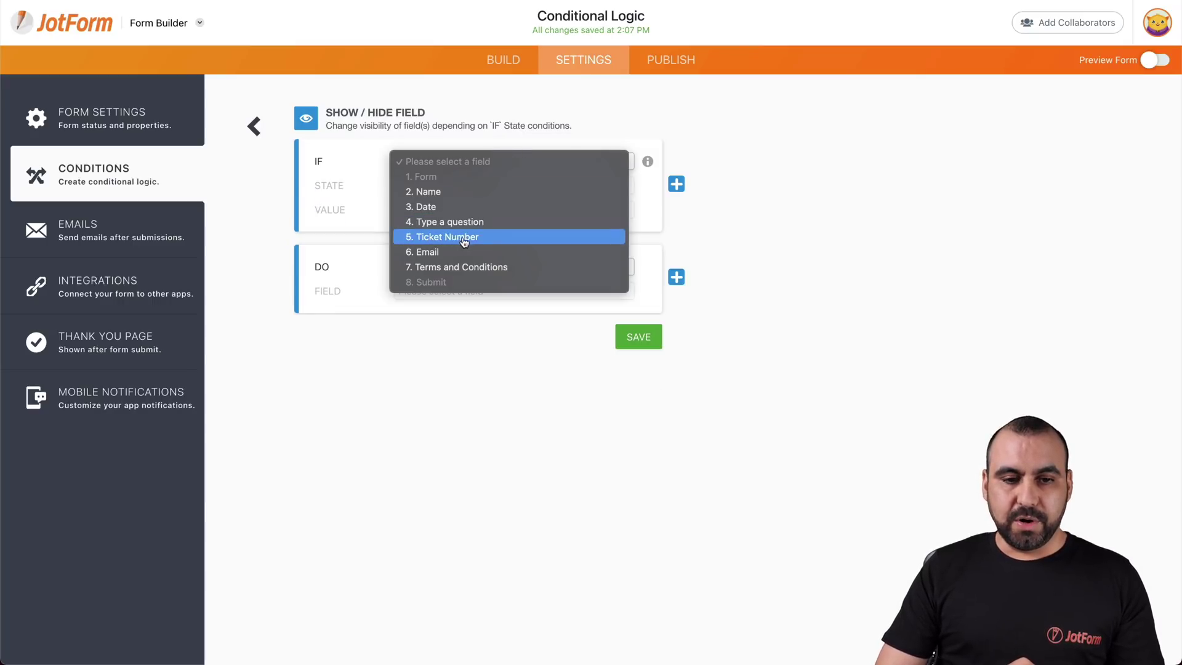
click(486, 229)
click(467, 193)
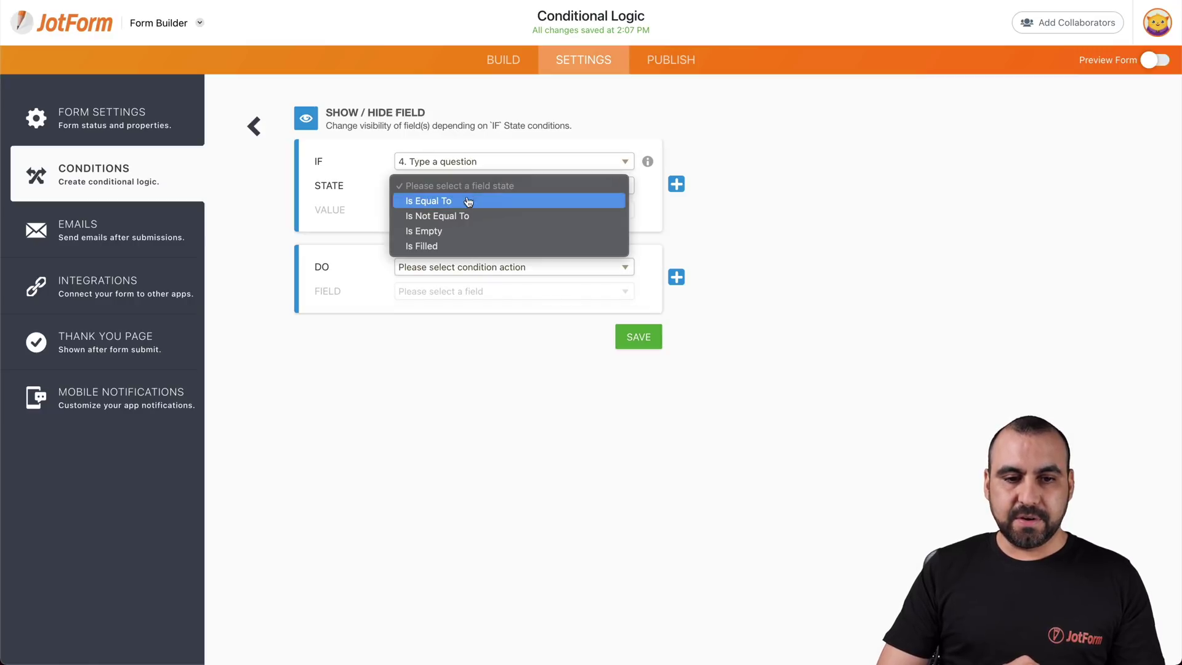
click(467, 203)
click(474, 212)
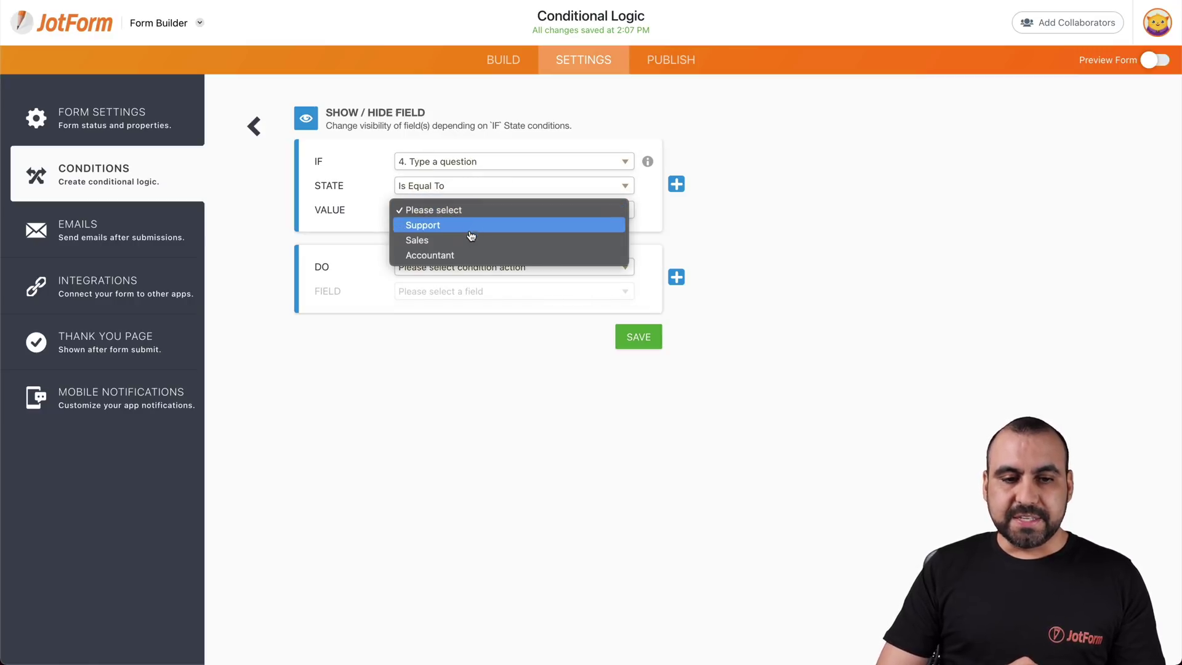
click(468, 234)
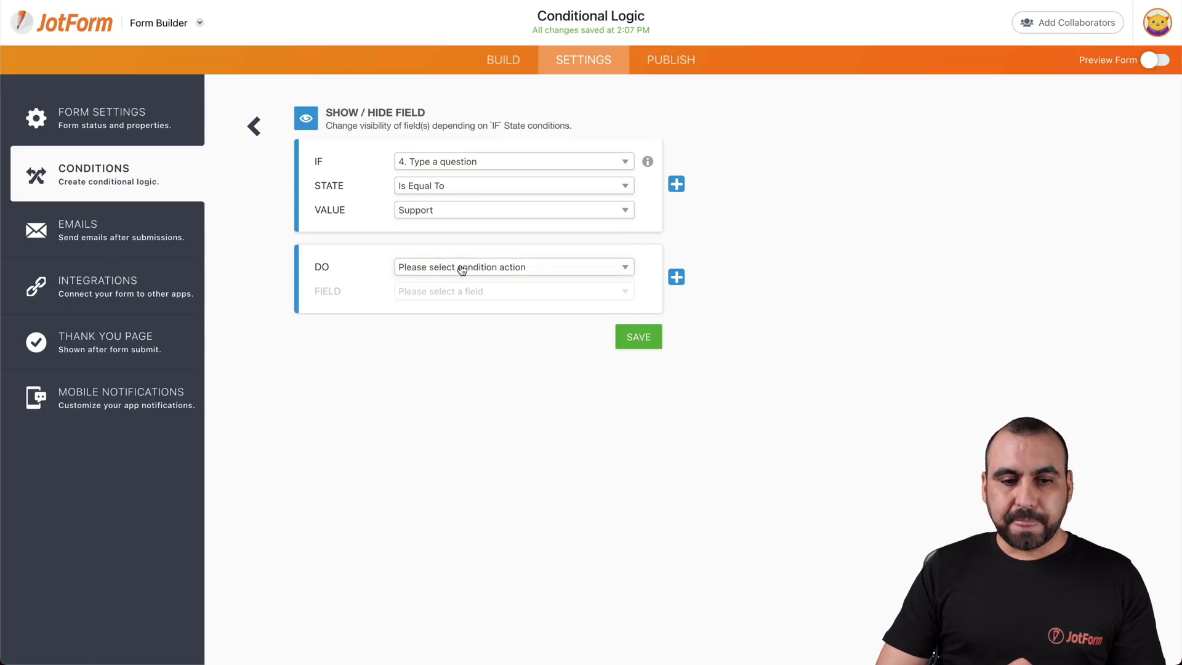
- Set the action to Show Ticket Number and save the condition
click(459, 269)
click(464, 298)
click(468, 291)
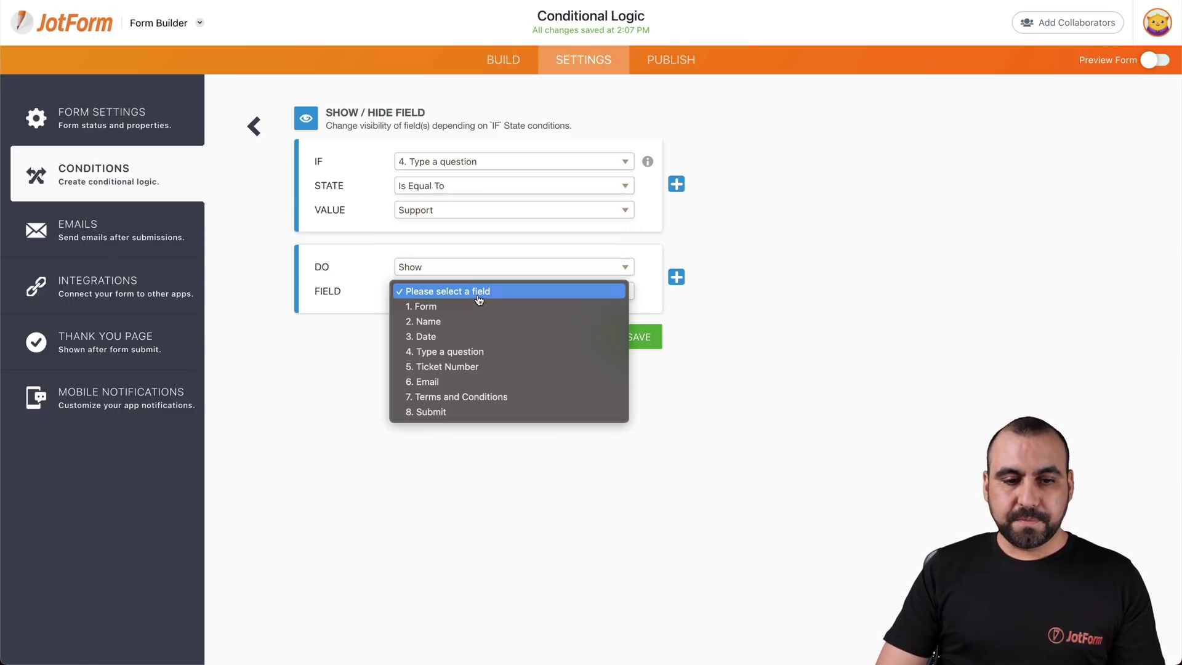
click(477, 372)
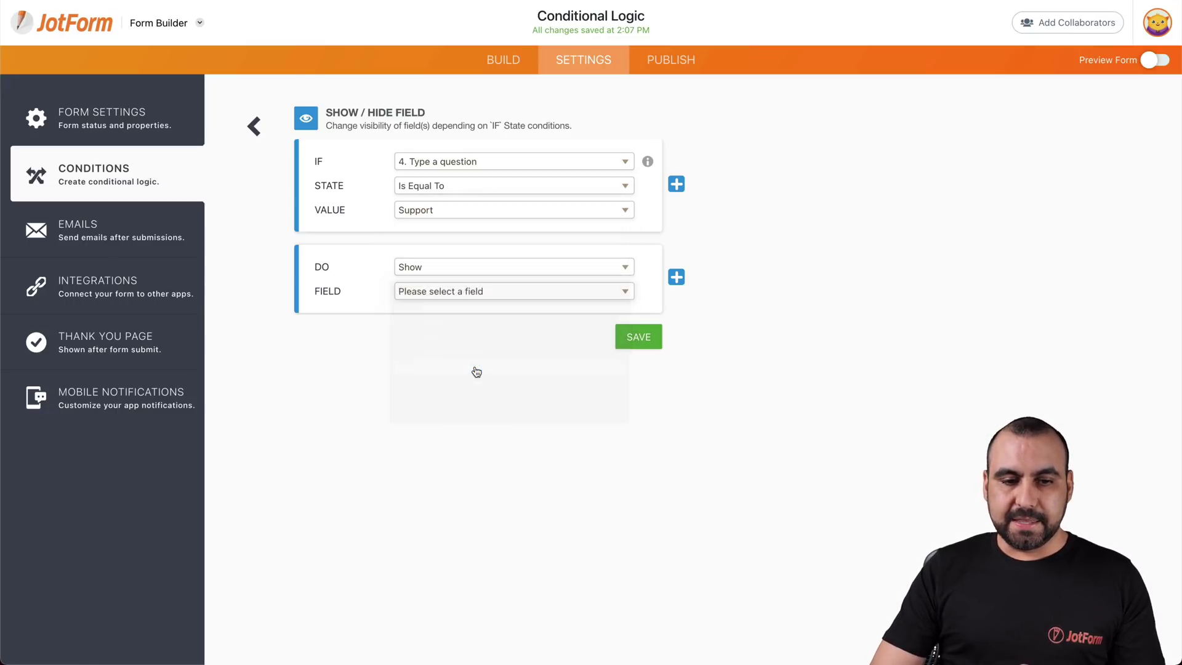
click(639, 340)
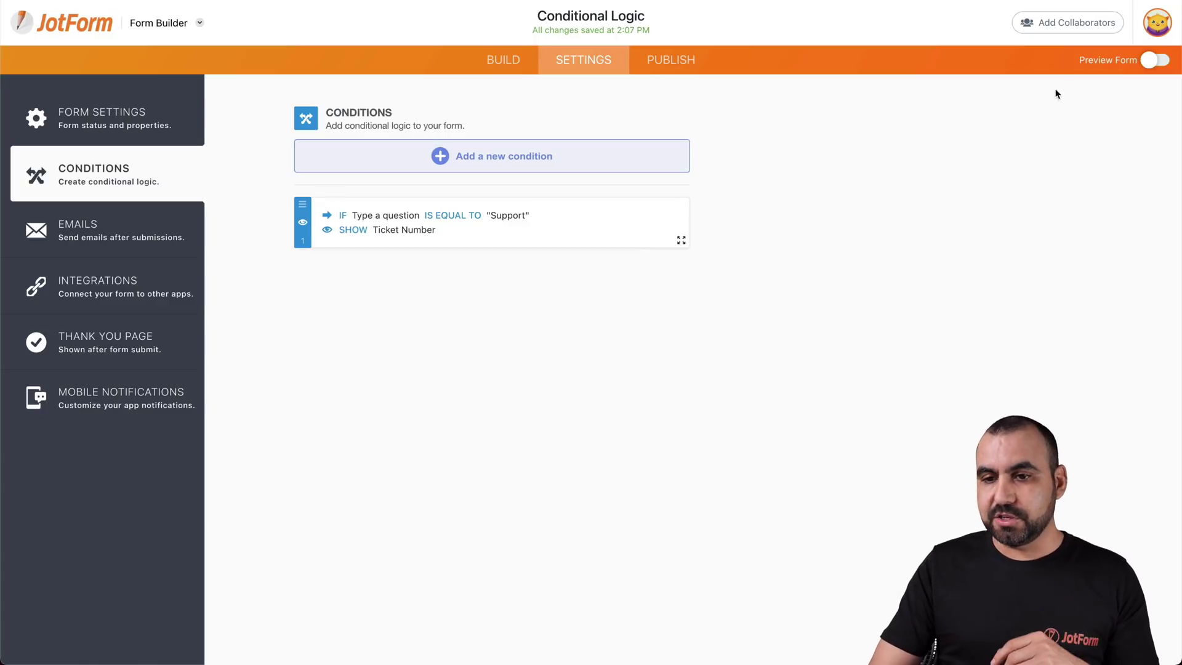
click(1159, 60)
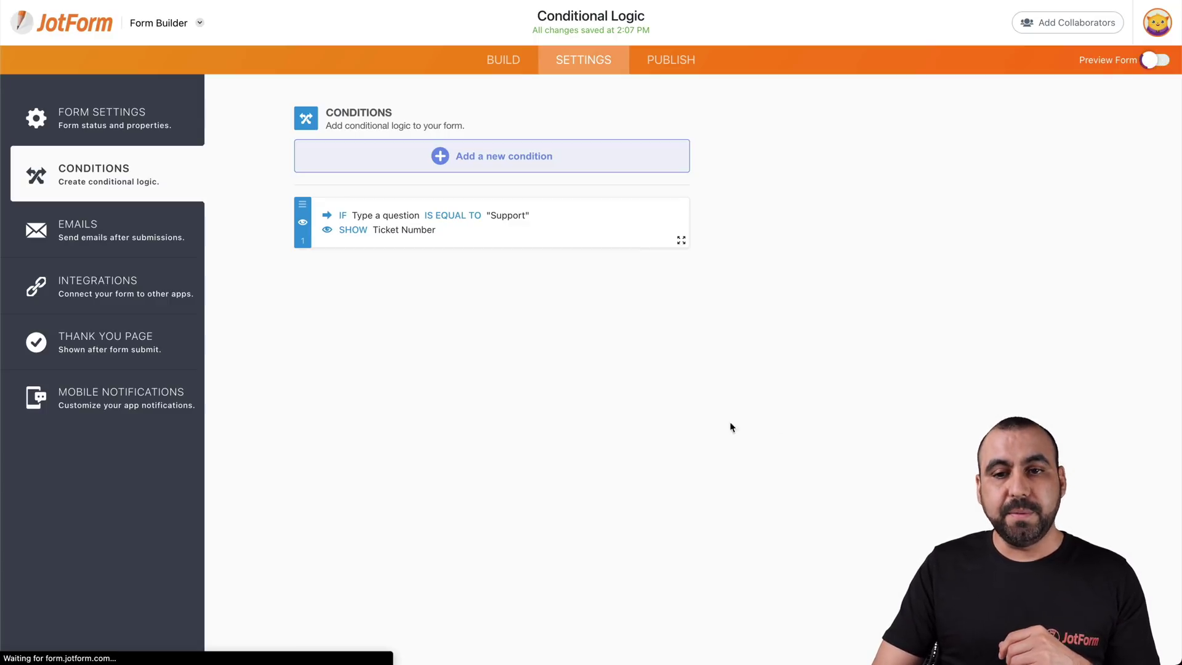
scroll(537, 406, down, 2)
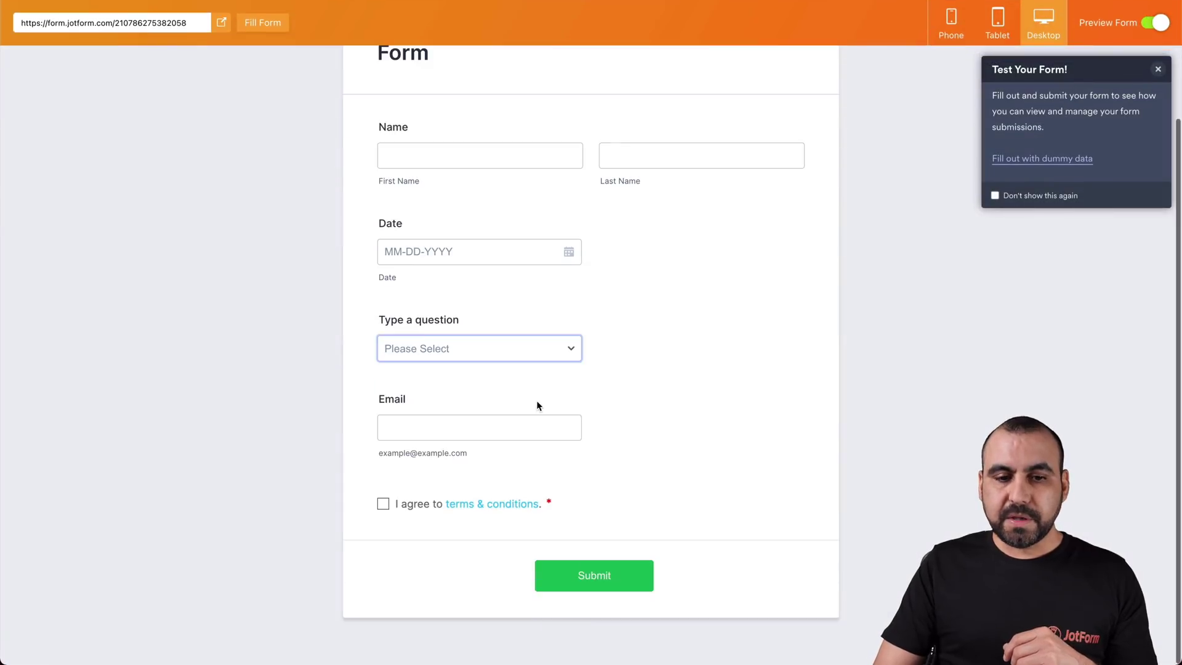
click(480, 347)
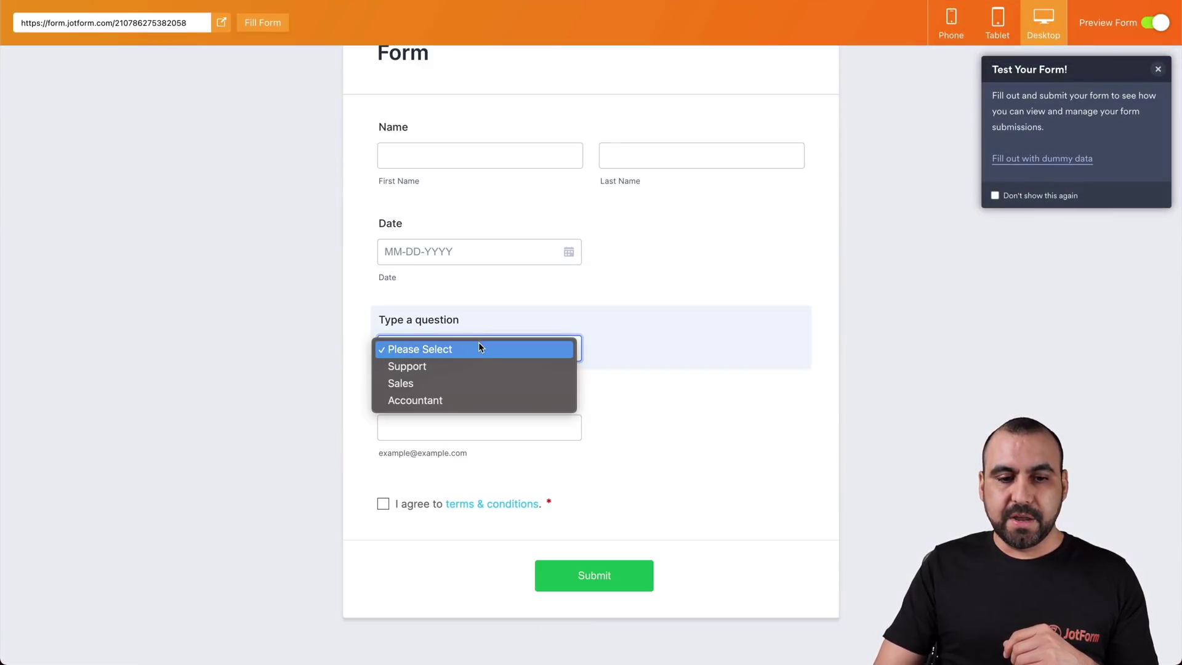
click(475, 384)
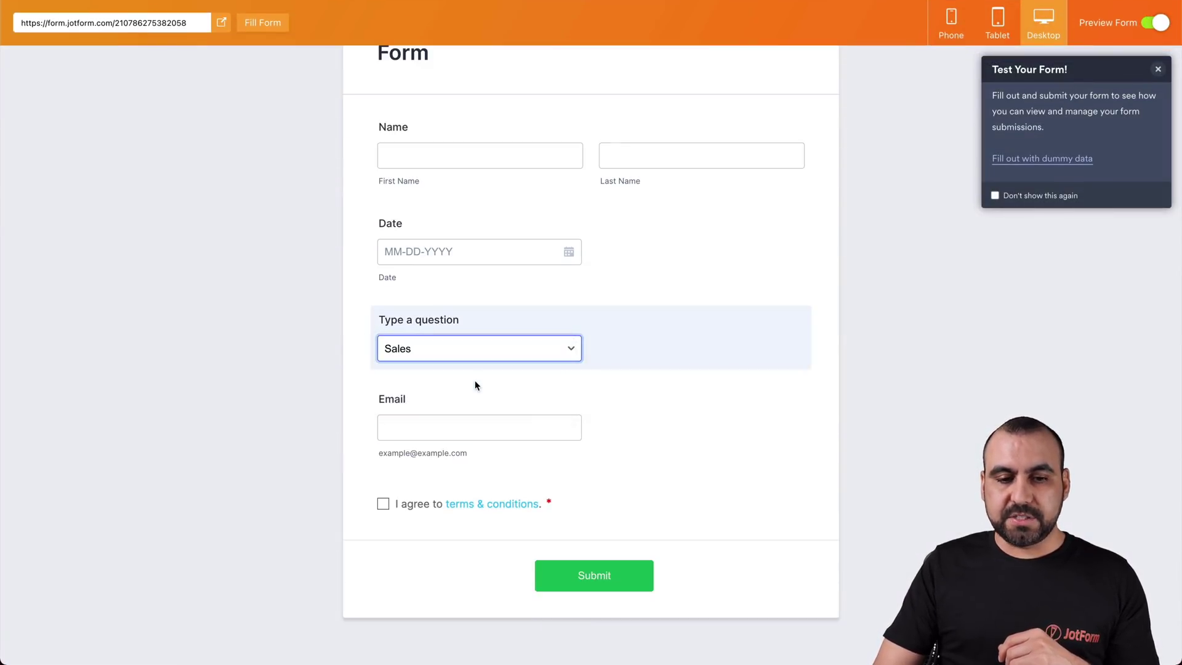
click(444, 348)
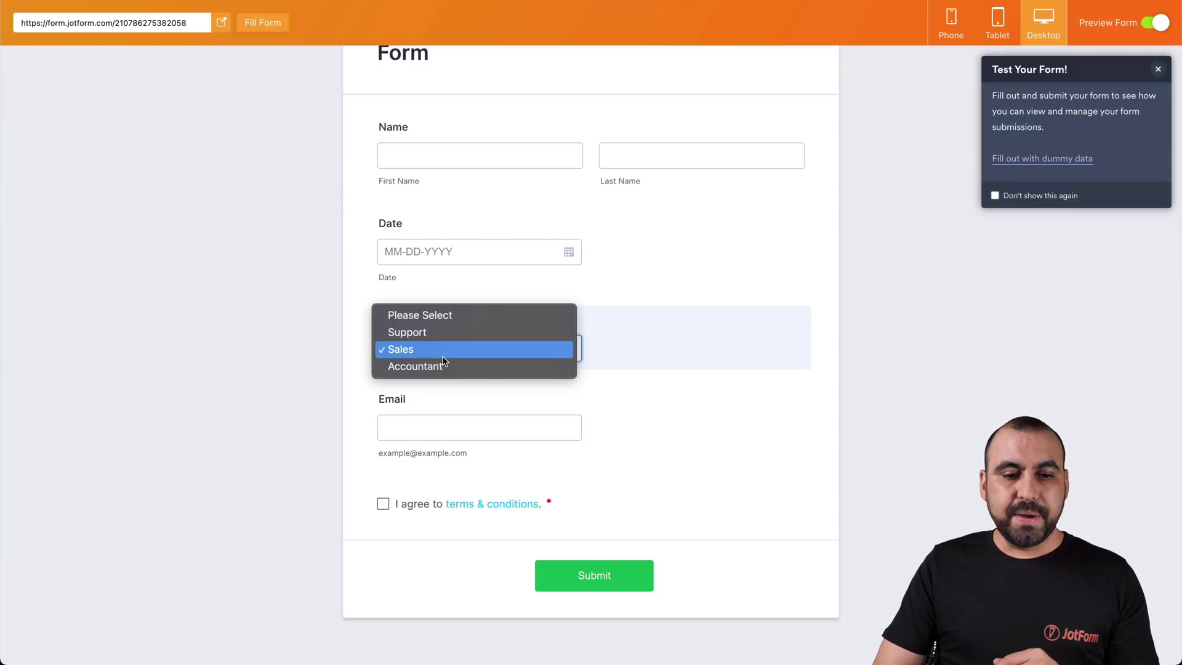
click(449, 332)
click(419, 426)
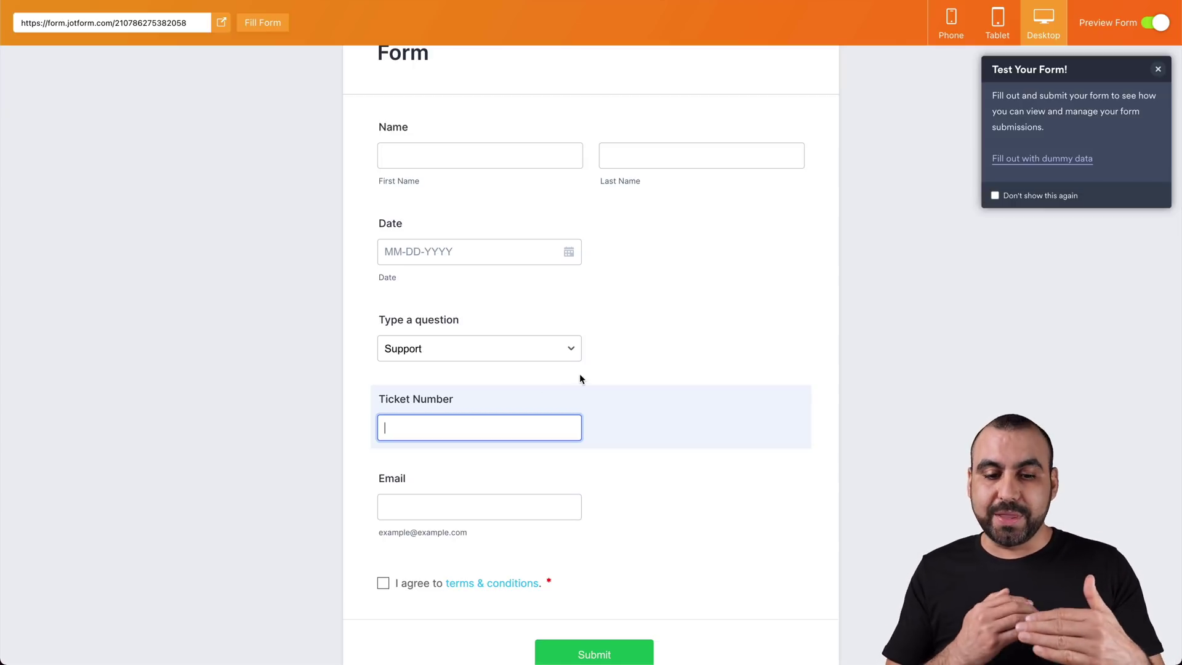
click(1155, 23)
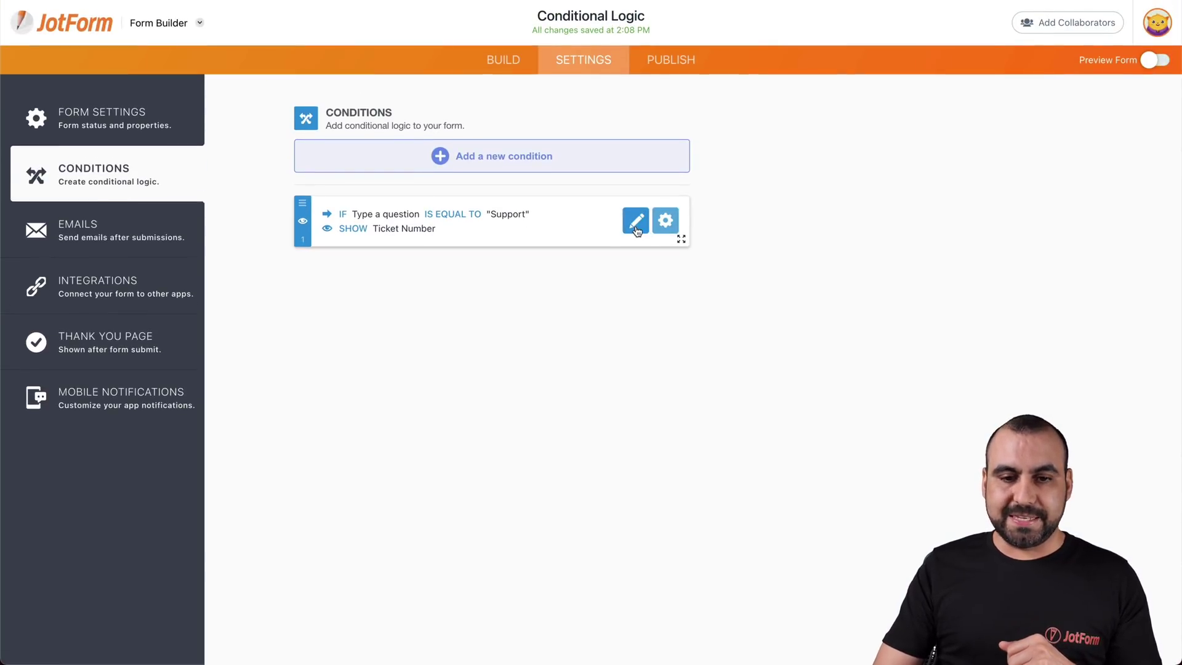
- Delete the Ticket Number condition
click(663, 222)
click(442, 215)
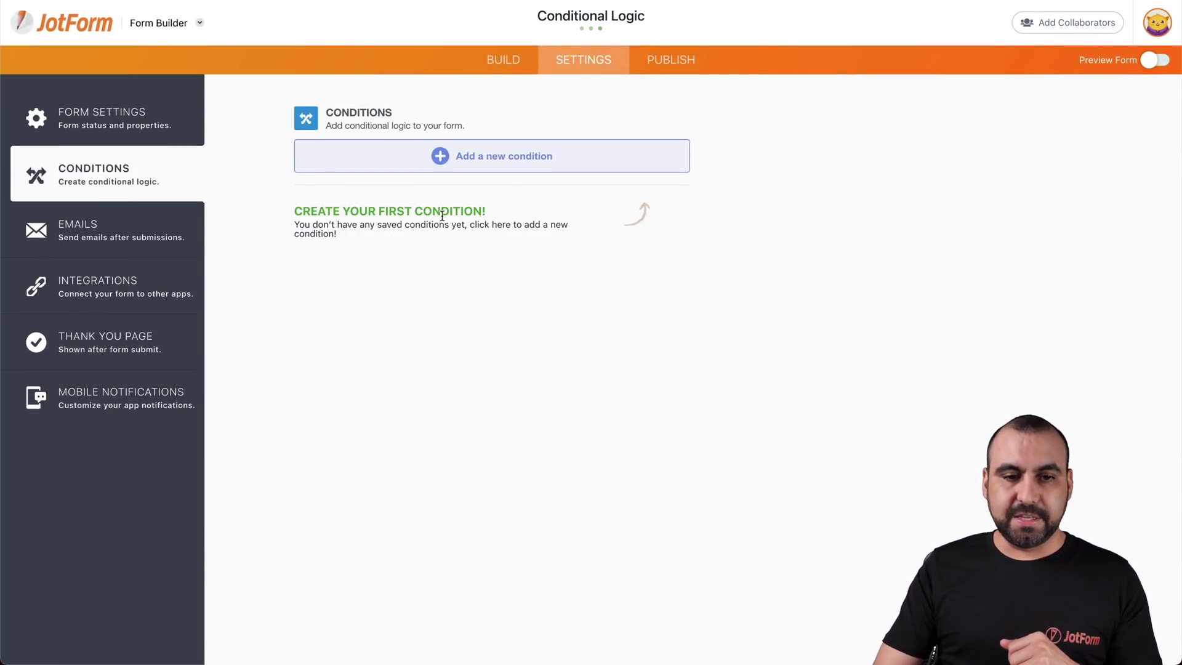
click(503, 59)
scroll(509, 378, down, 1)
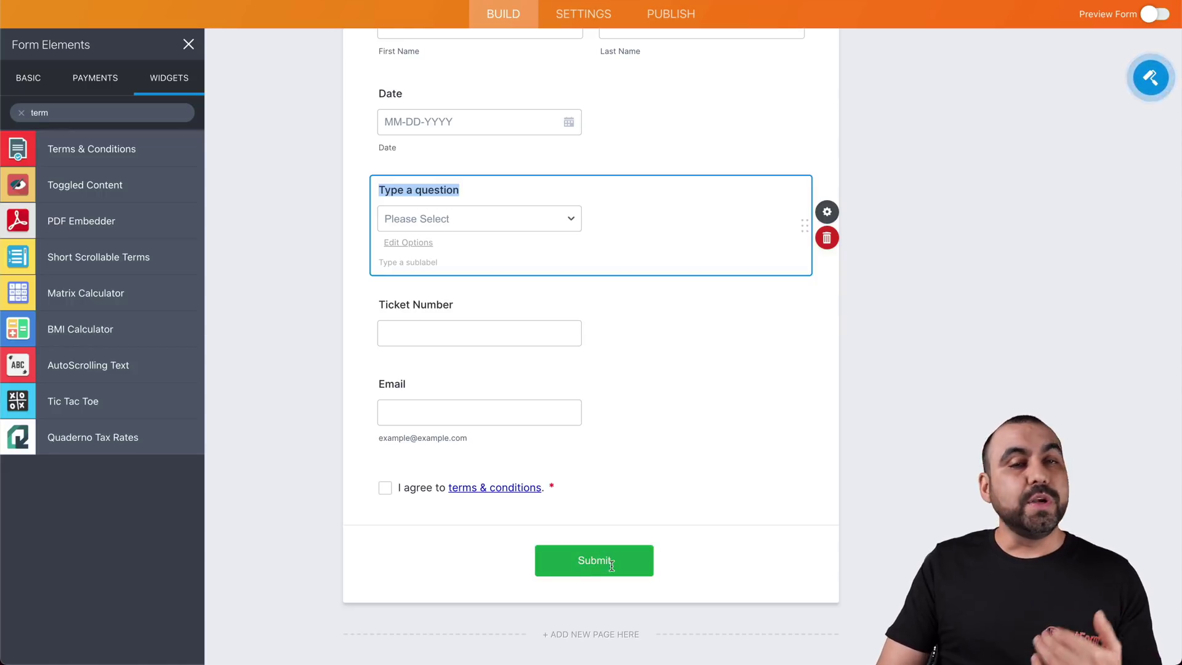
- Start a new Show/Hide Field condition: IF Terms and Conditions Is Filled
click(593, 13)
click(157, 179)
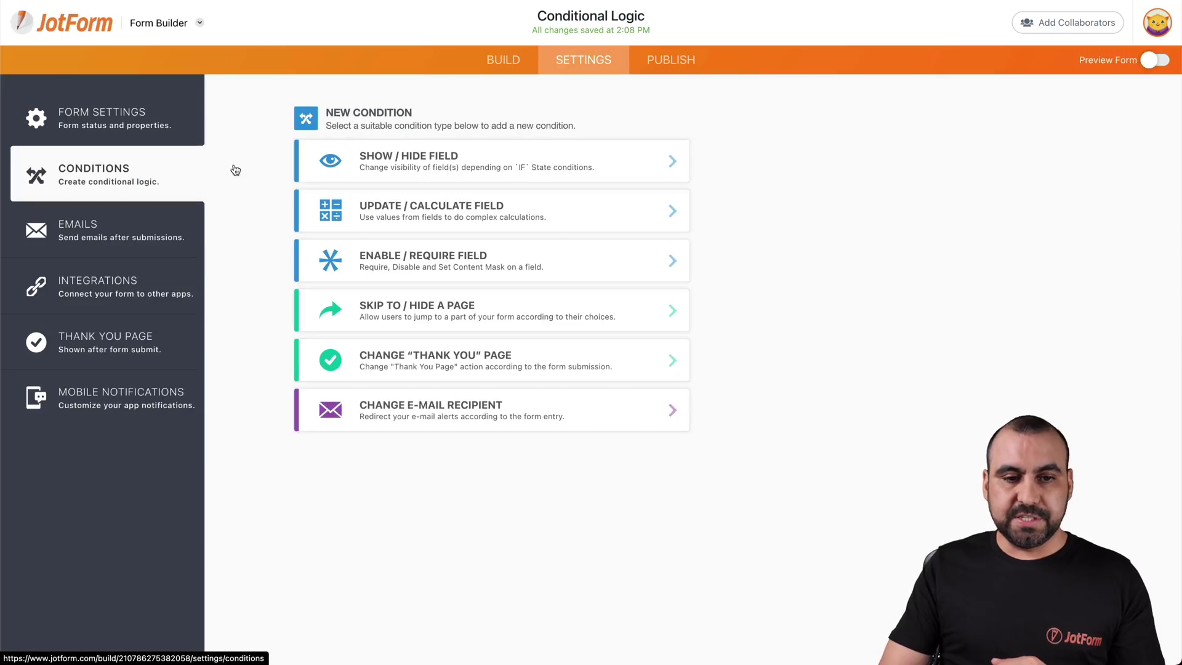
click(492, 154)
click(518, 161)
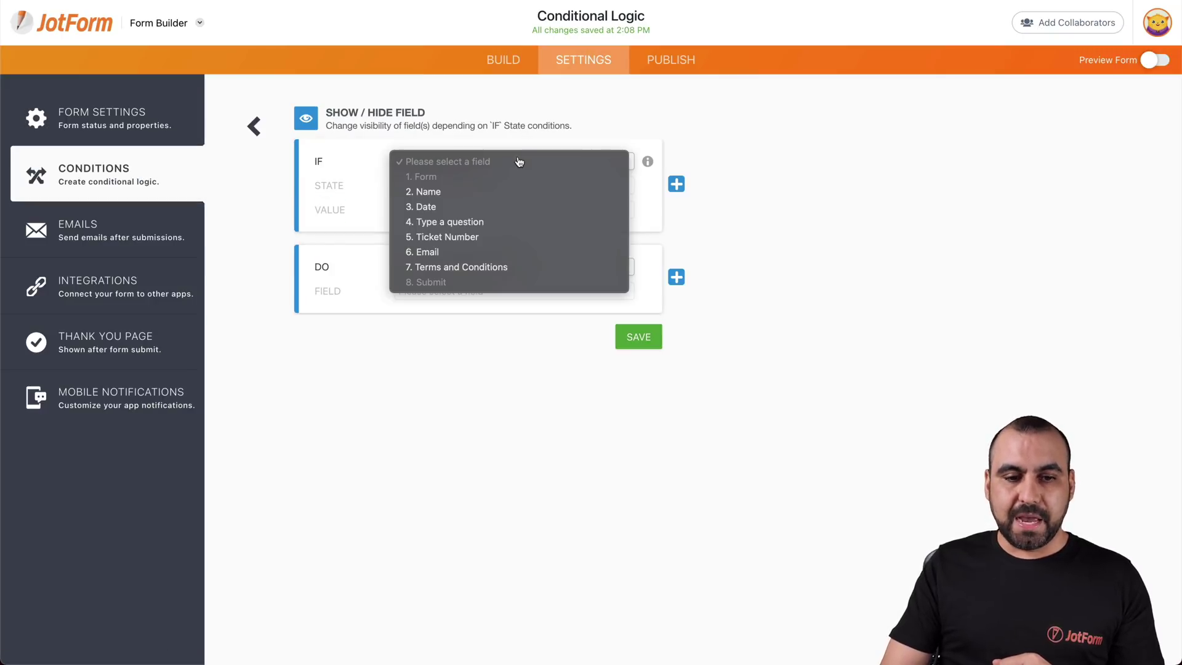
click(468, 267)
click(458, 187)
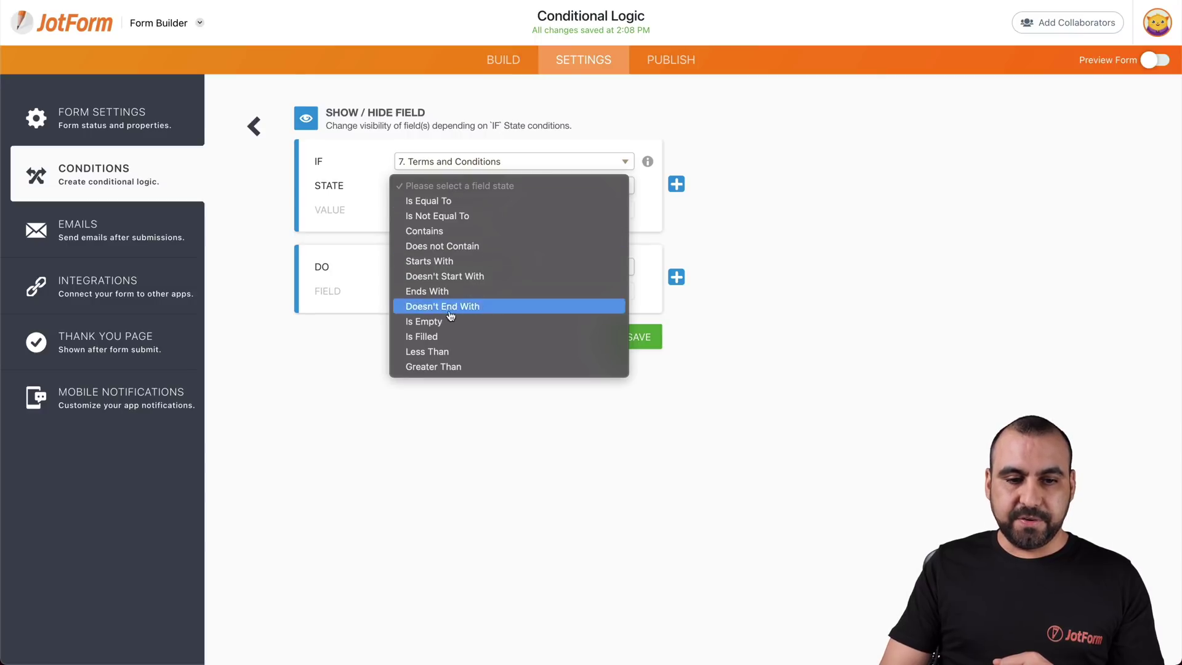
click(450, 337)
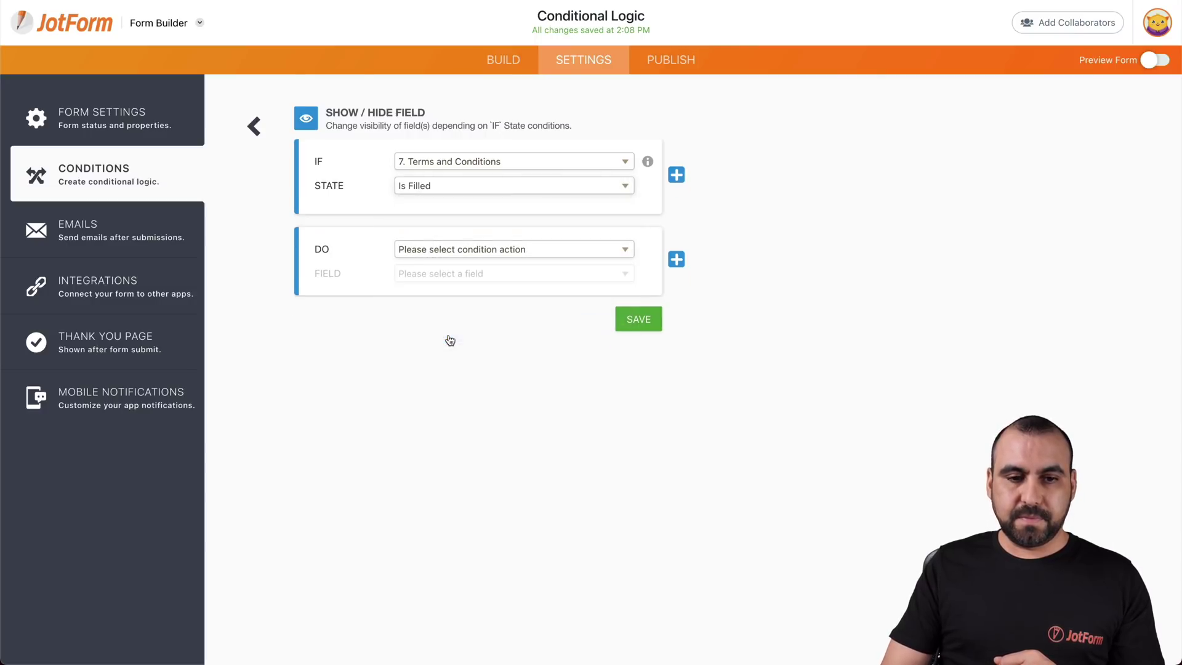
- Set the action to Show Submit and save the condition
click(454, 250)
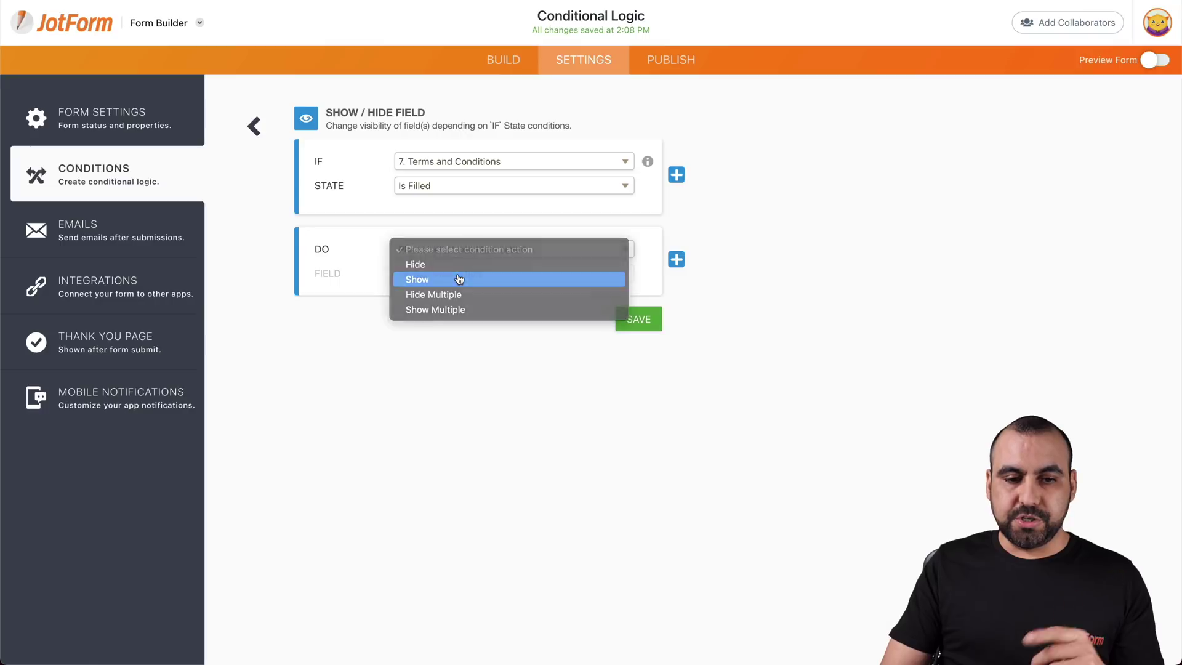
click(459, 279)
click(456, 273)
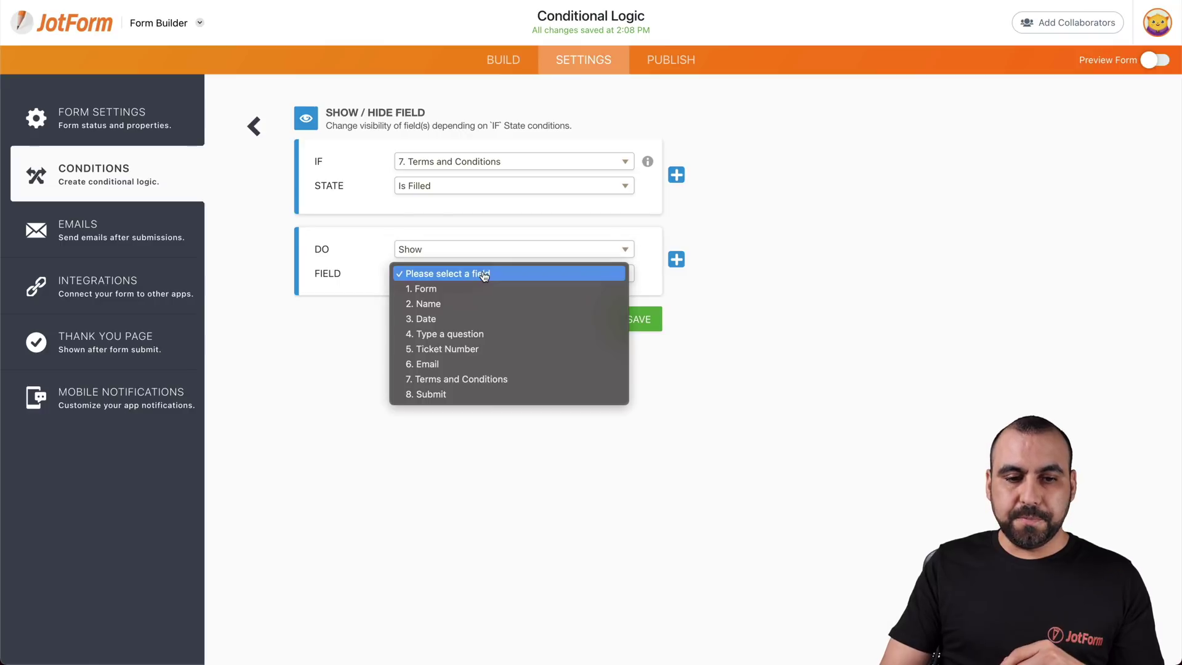
click(466, 394)
click(632, 325)
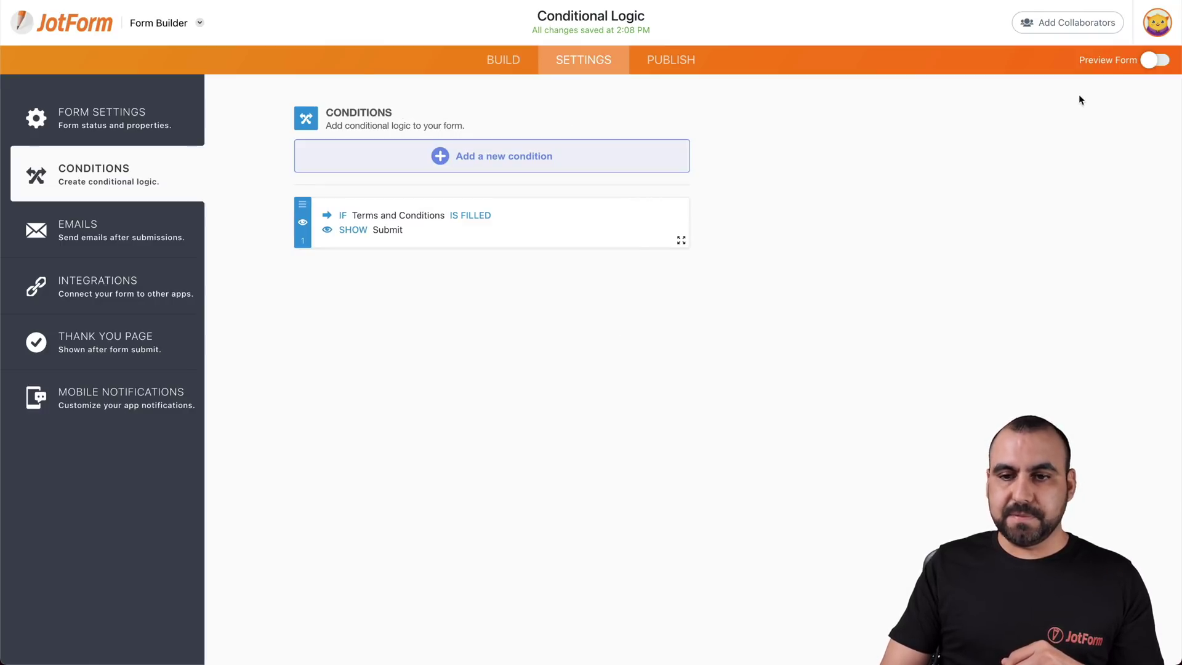
click(1156, 63)
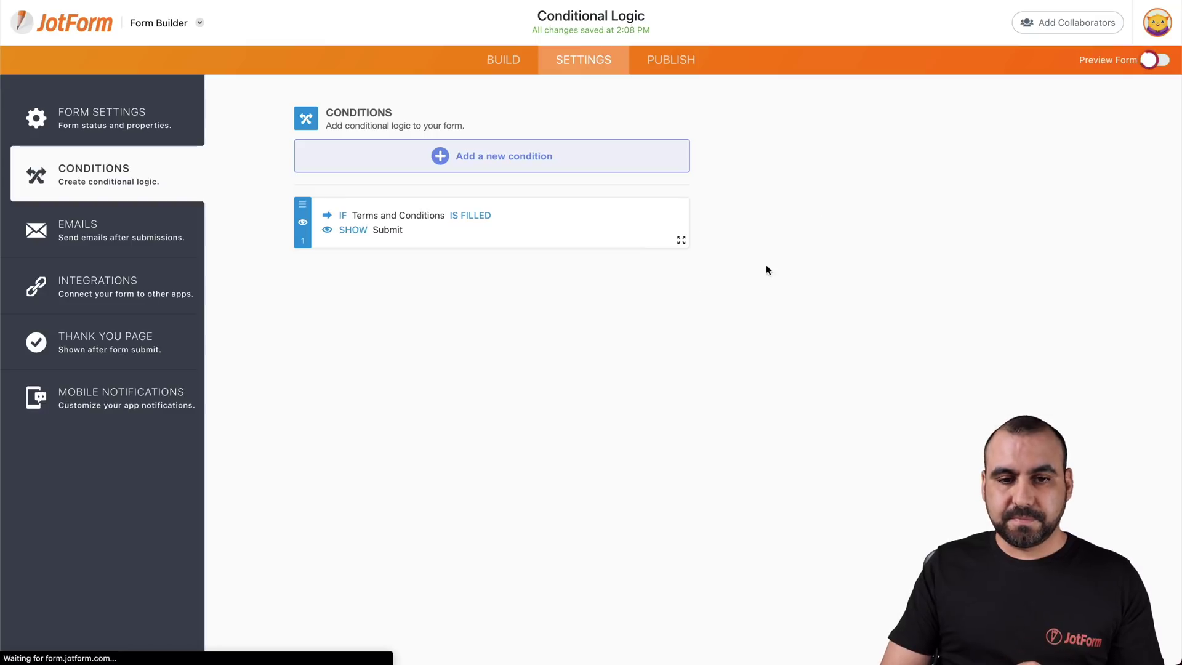
- In preview, tick 'I agree to terms & conditions' so the Submit button appears
scroll(634, 375, down, 2)
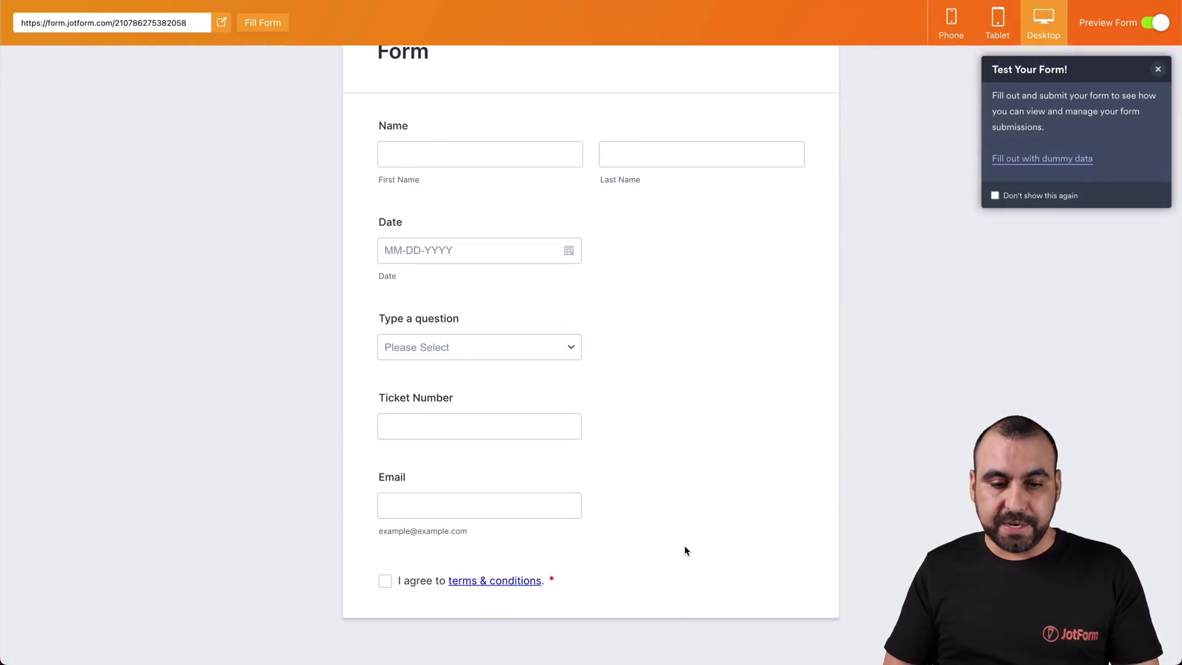
click(386, 582)
scroll(422, 580, down, 3)
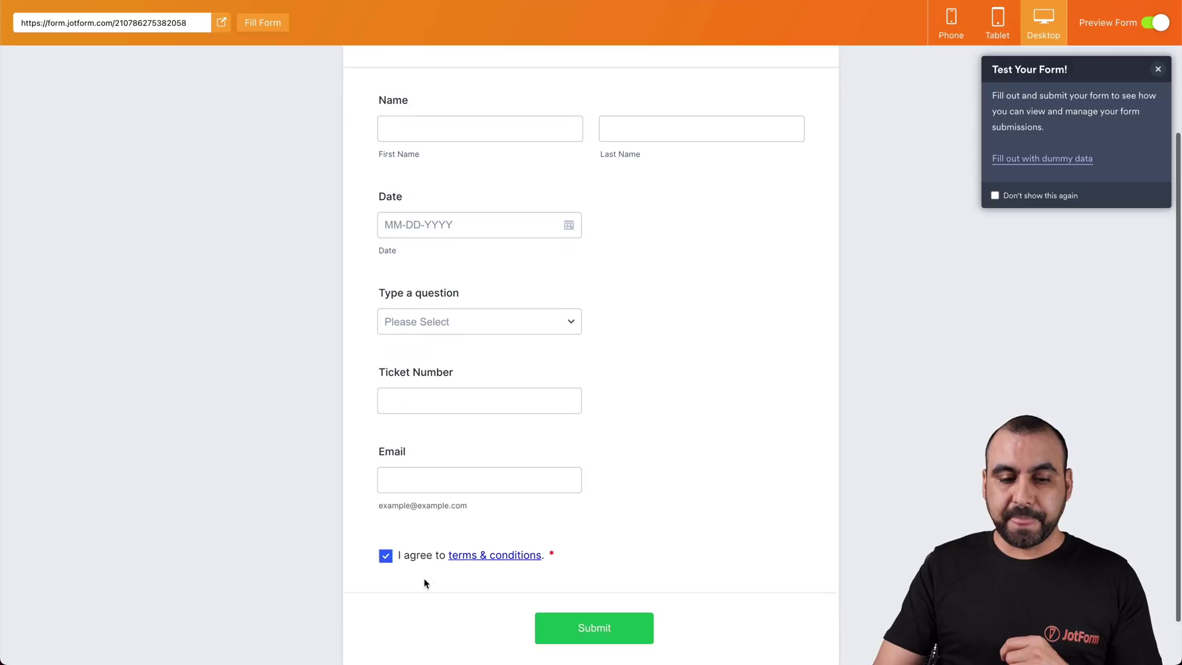